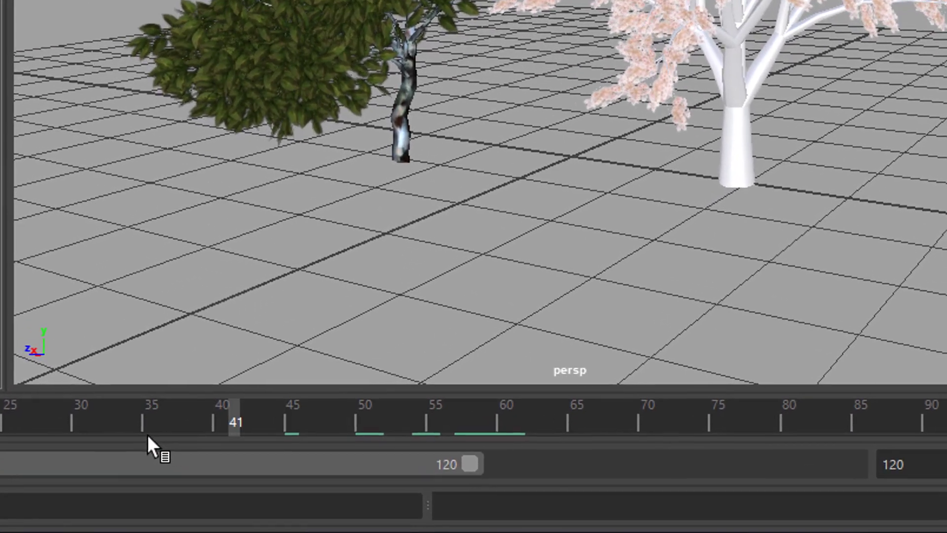
# Scrub through the timeline to review how the cached animation of the two trees plays.
pyautogui.moveTo(147, 434); pyautogui.dragTo(125, 421)
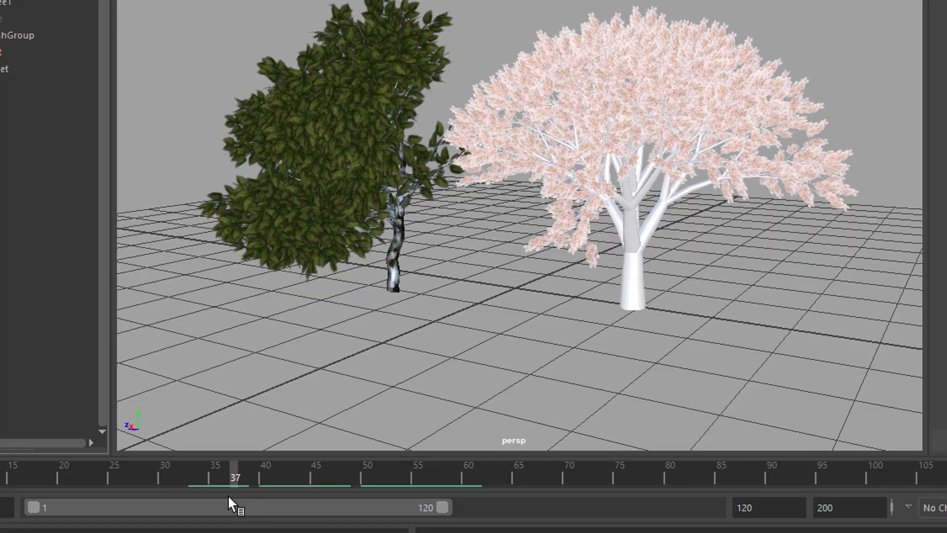
pyautogui.moveTo(300, 492); pyautogui.dragTo(243, 499)
pyautogui.moveTo(398, 496); pyautogui.dragTo(247, 499)
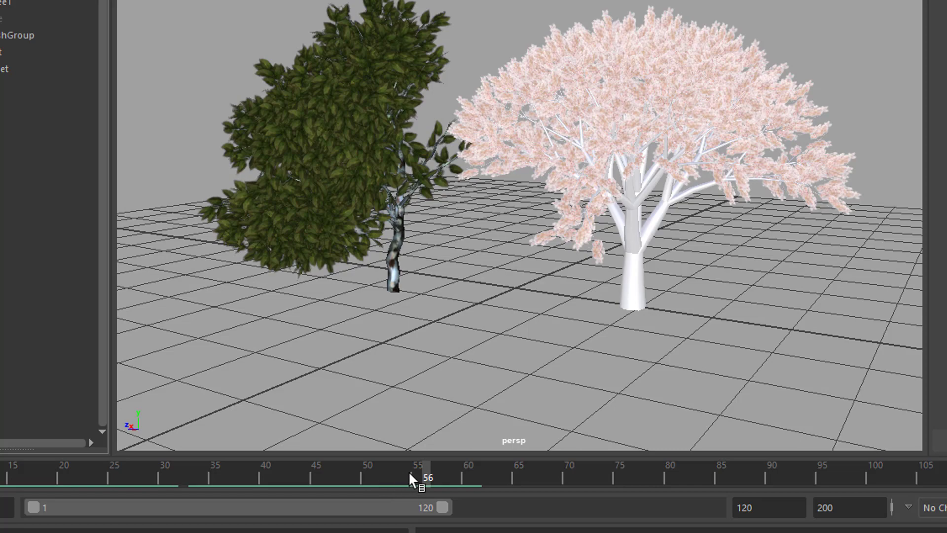
pyautogui.moveTo(409, 479)
pyautogui.mouseDown()
pyautogui.moveTo(229, 466)
pyautogui.moveTo(5, 468)
pyautogui.moveTo(163, 501)
pyautogui.moveTo(416, 501)
pyautogui.moveTo(197, 486)
pyautogui.moveTo(19, 492)
pyautogui.moveTo(469, 488)
pyautogui.mouseUp()
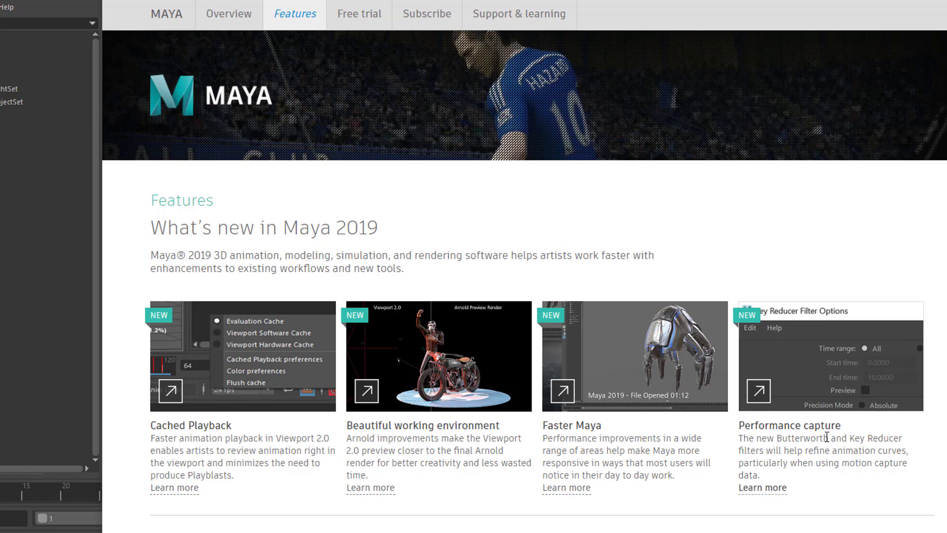
# Look over the new and additional features listed on the Maya 2019 features web page.
pyautogui.scroll(-5, 827, 437)
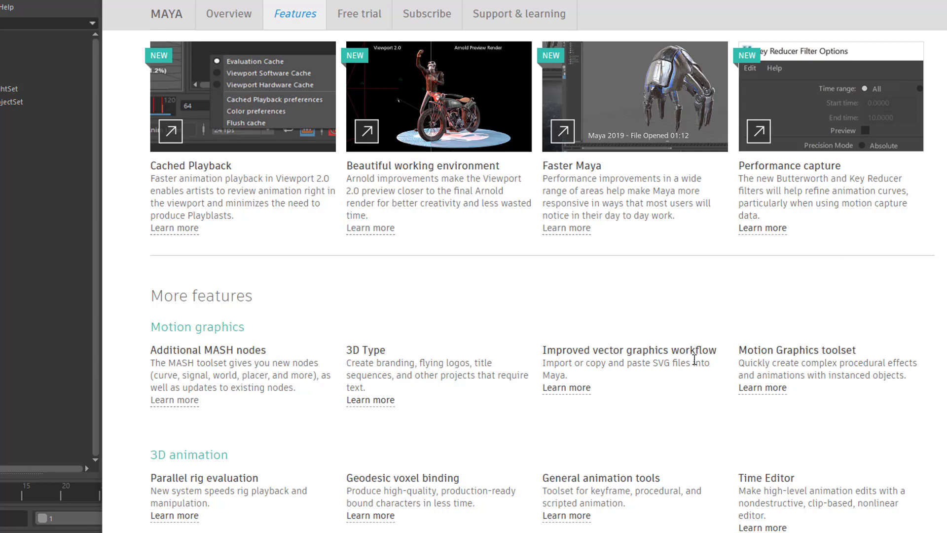
pyautogui.scroll(1, 694, 361)
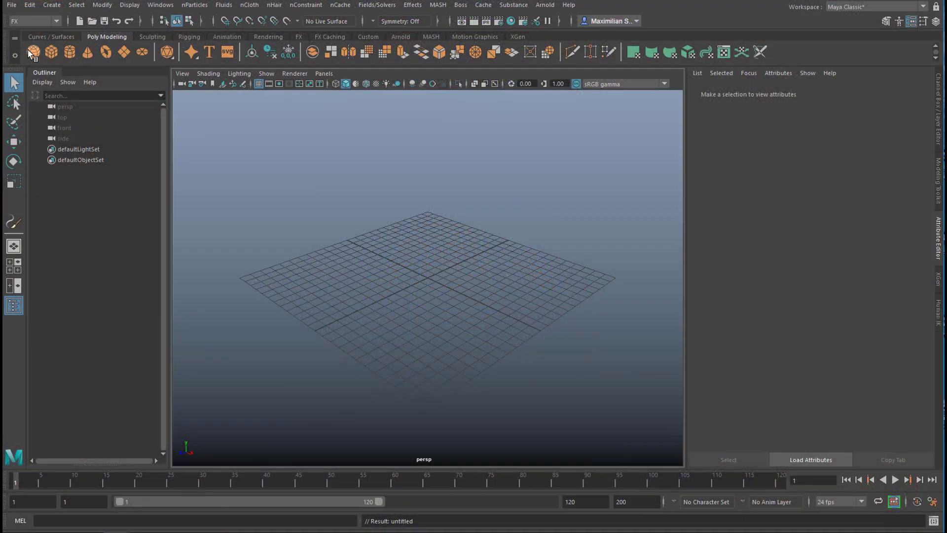
# Create a polygon sphere at the origin and set a keyframe on it at frame 13.
pyautogui.click(34, 51)
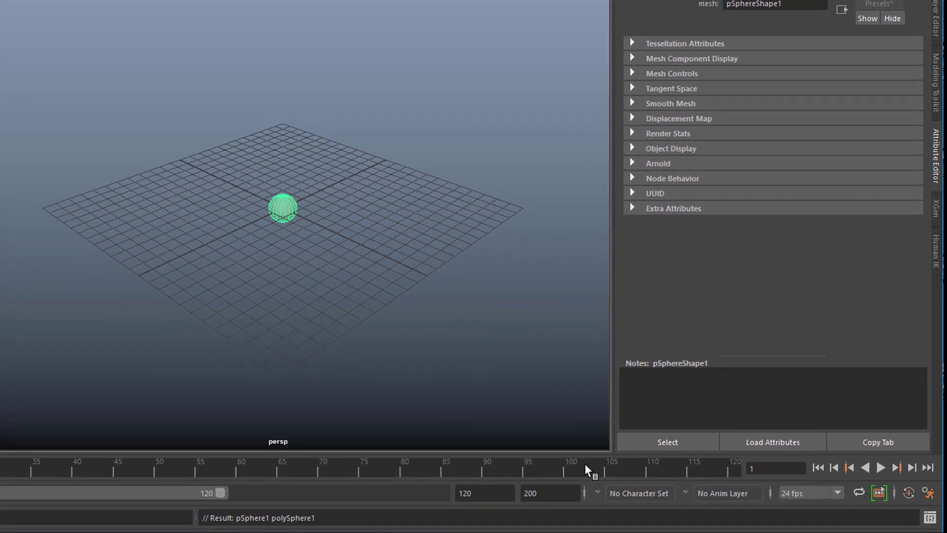
pyautogui.click(879, 492)
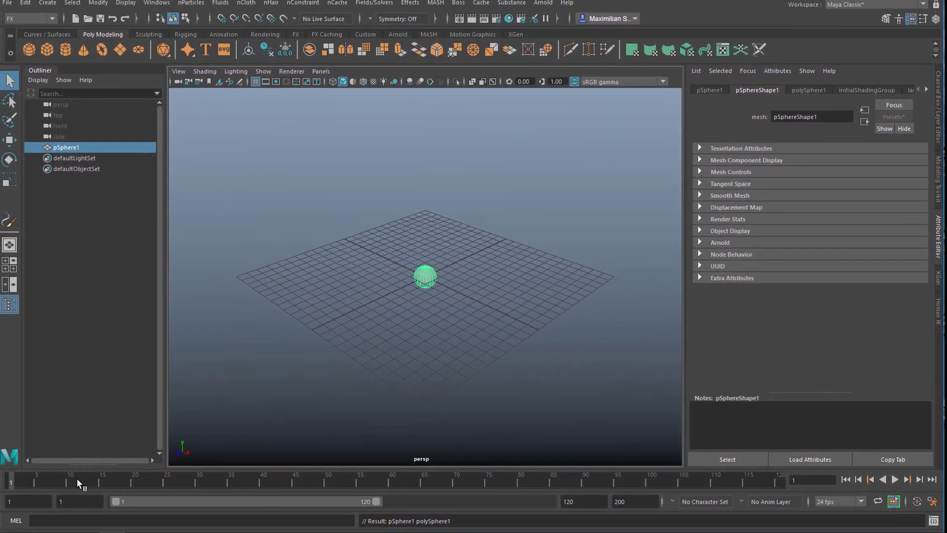
pyautogui.moveTo(53, 482); pyautogui.dragTo(57, 484)
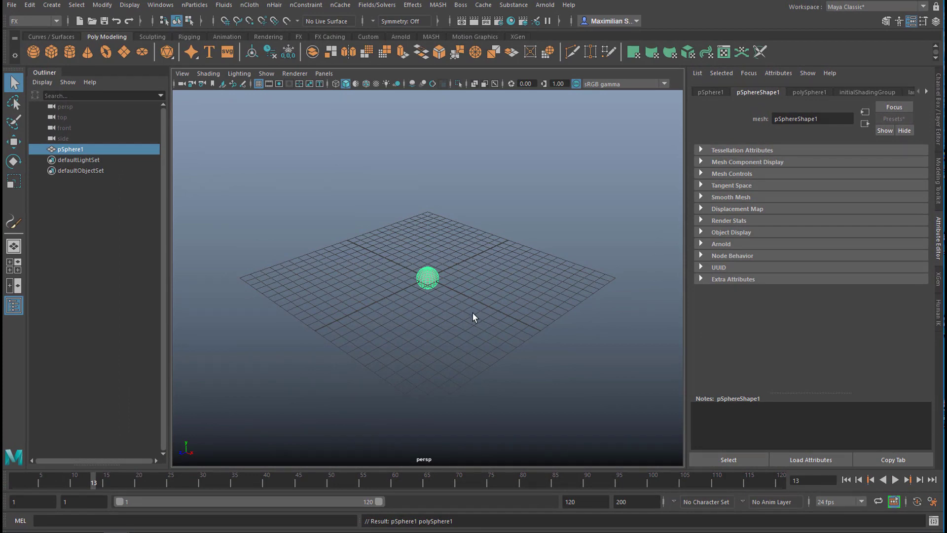
pyautogui.press('s')
# At frame 92, move the sphere along Z beyond the grid edge, raise it in Y, and set a keyframe.
pyautogui.moveTo(146, 481); pyautogui.dragTo(600, 481)
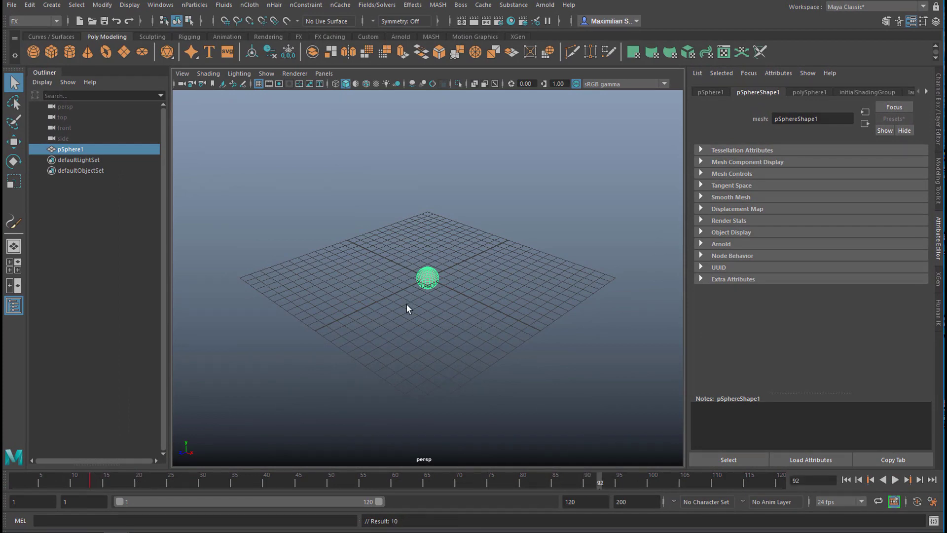
pyautogui.press('w')
pyautogui.moveTo(386, 298); pyautogui.dragTo(230, 364)
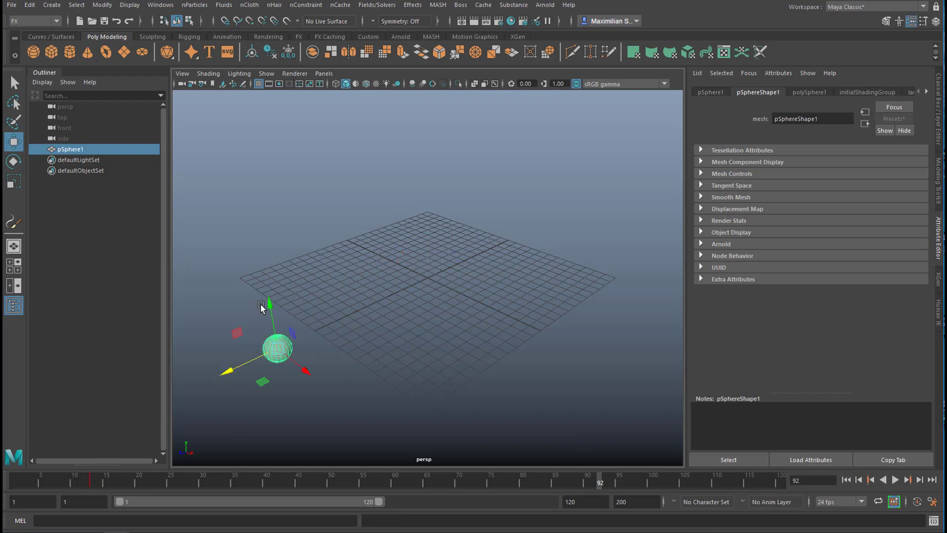
pyautogui.moveTo(270, 297); pyautogui.dragTo(249, 179)
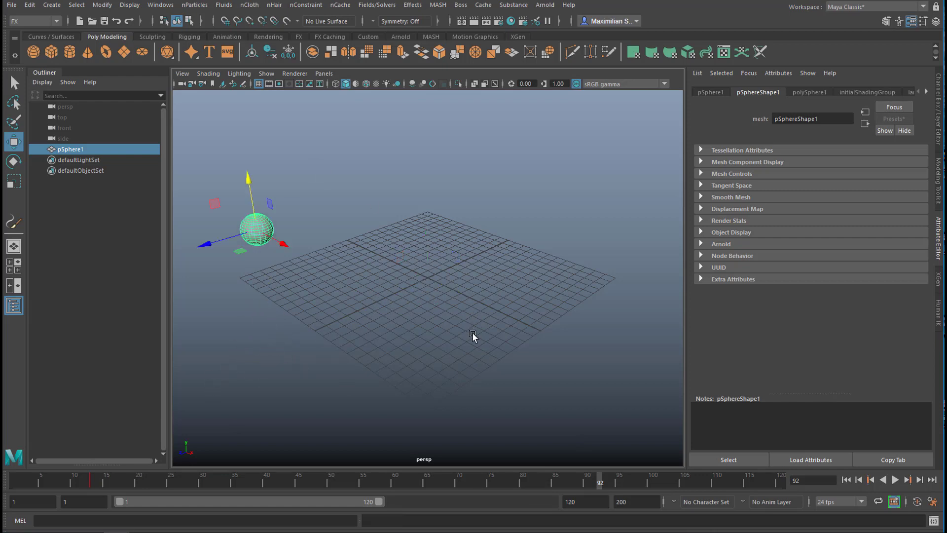
pyautogui.press('s')
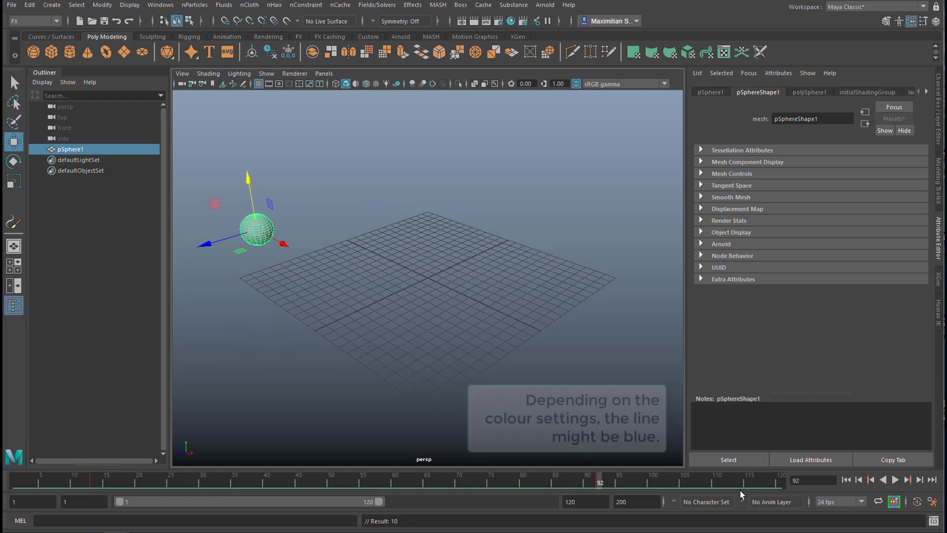
# Switch Cached Playback off and back on, and scrub the timeline to review the sphere's movement.
pyautogui.click(894, 504)
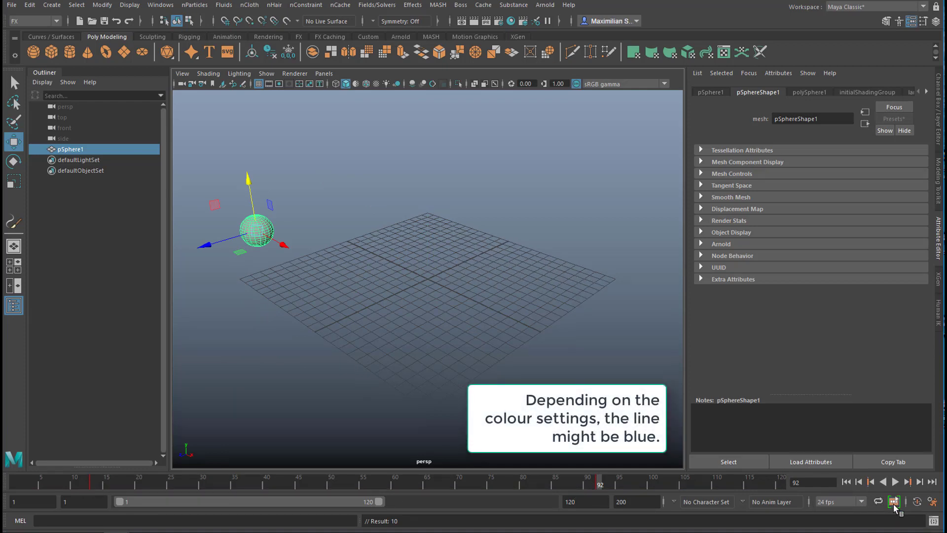
pyautogui.click(894, 505)
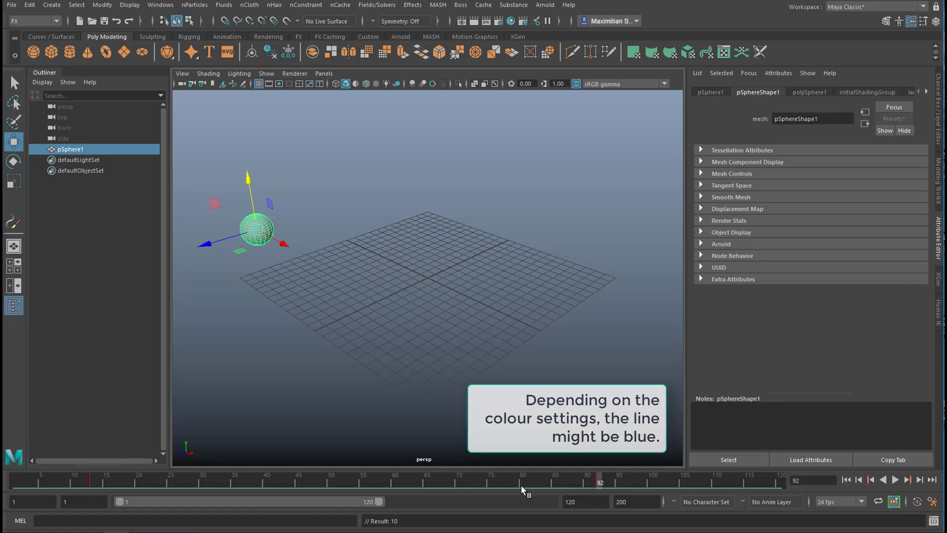
pyautogui.moveTo(259, 485); pyautogui.dragTo(229, 501)
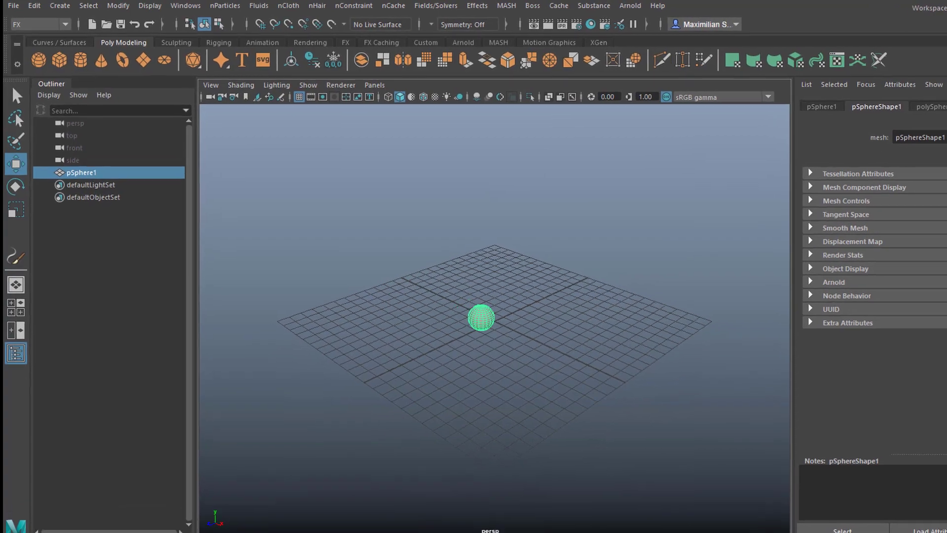
pyautogui.moveTo(283, 532)
pyautogui.mouseDown()
pyautogui.moveTo(269, 532)
pyautogui.moveTo(291, 532)
pyautogui.moveTo(165, 532)
pyautogui.moveTo(297, 532)
pyautogui.mouseUp()
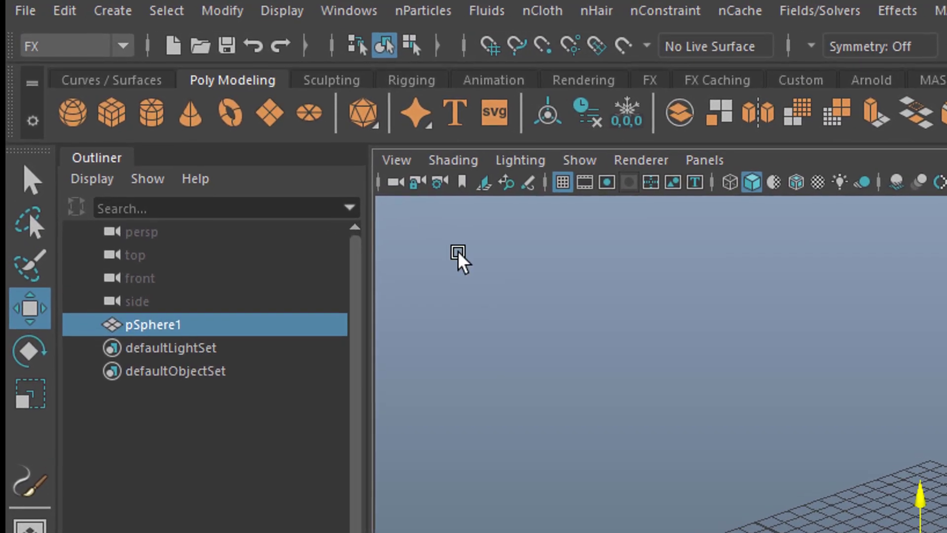
pyautogui.click(368, 12)
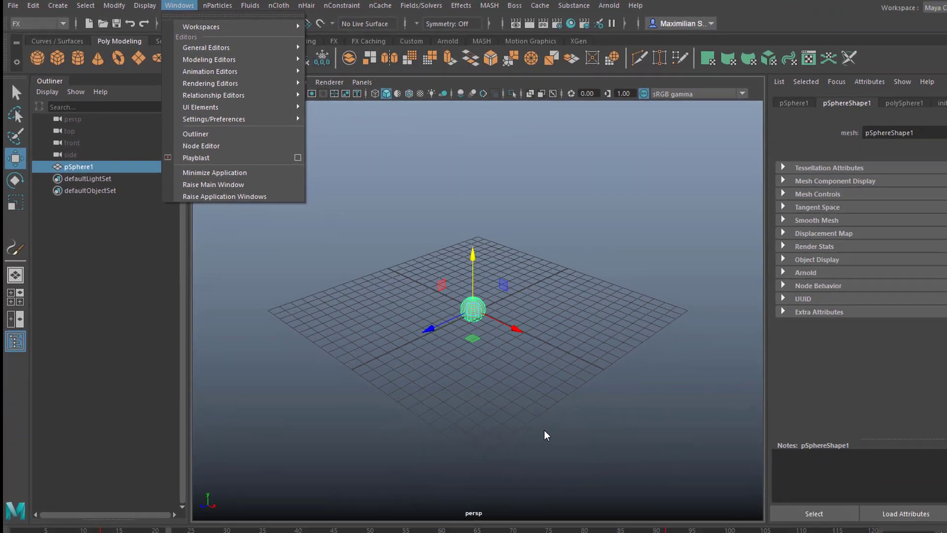
pyautogui.click(576, 449)
pyautogui.click(575, 449)
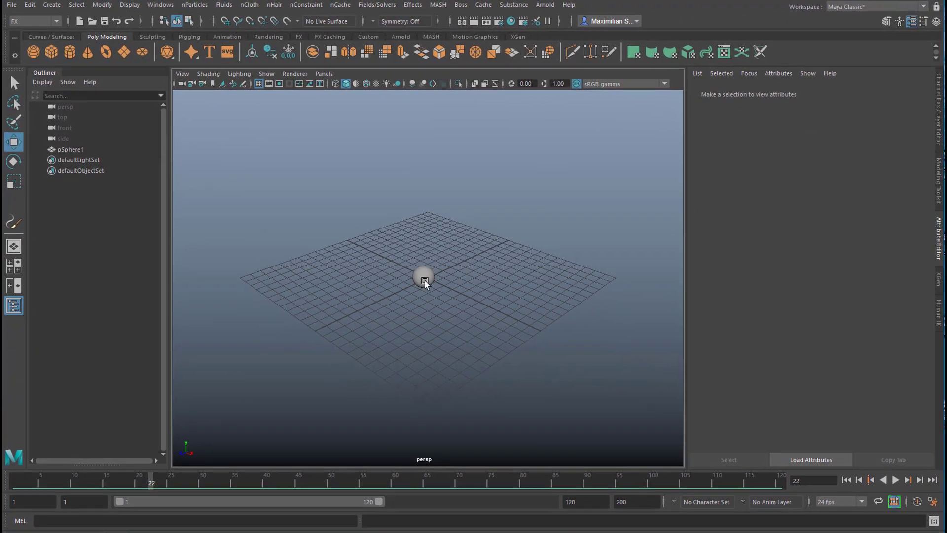
# Select the sphere and play part of its animation, stopping at about frame 49.
pyautogui.click(427, 283)
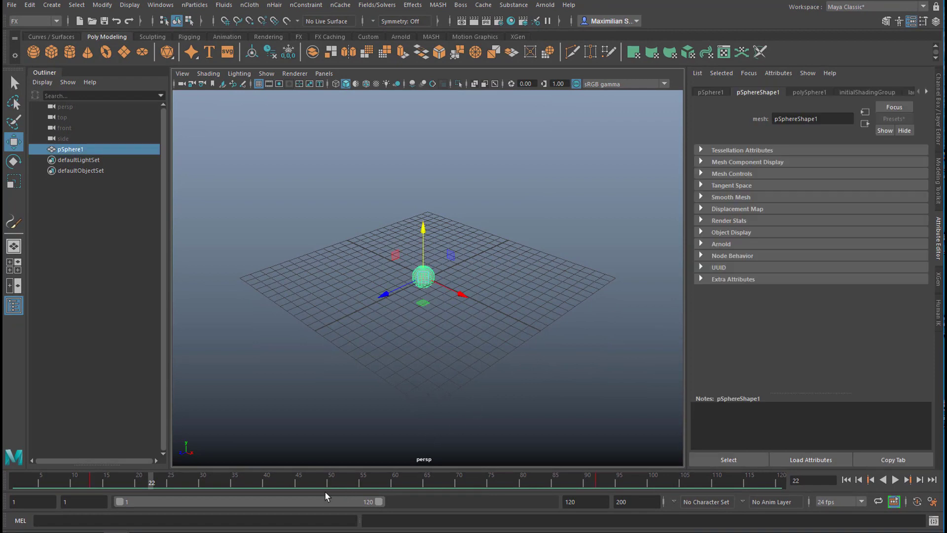
pyautogui.hotkey('alt', 'v')
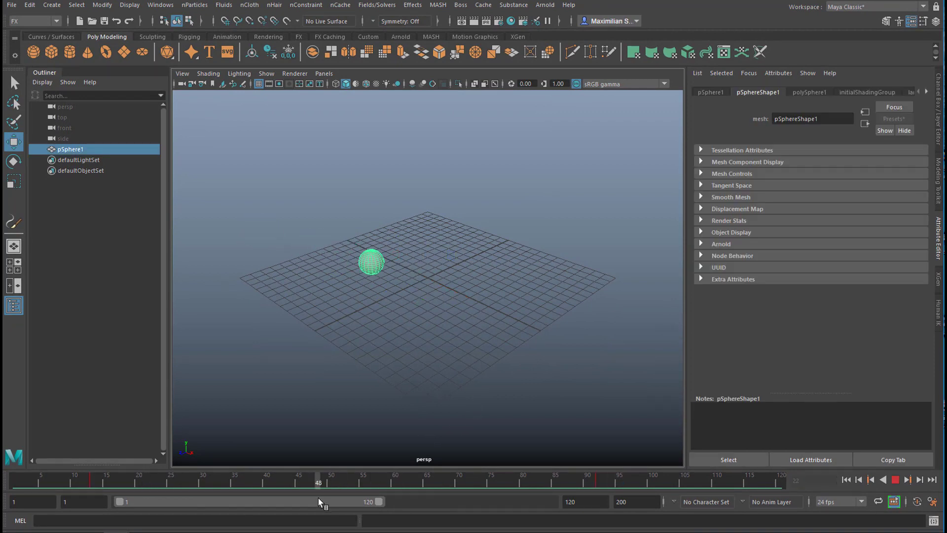
pyautogui.hotkey('alt', 'v')
# Assign a new Arnold aiStandardSurface material to the sphere.
pyautogui.rightClick(371, 257)
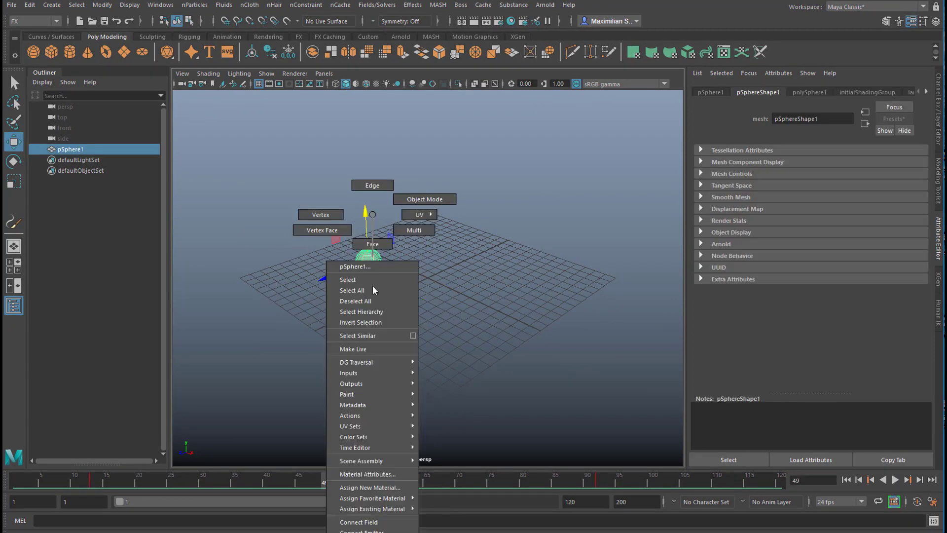
pyautogui.click(367, 488)
pyautogui.click(223, 251)
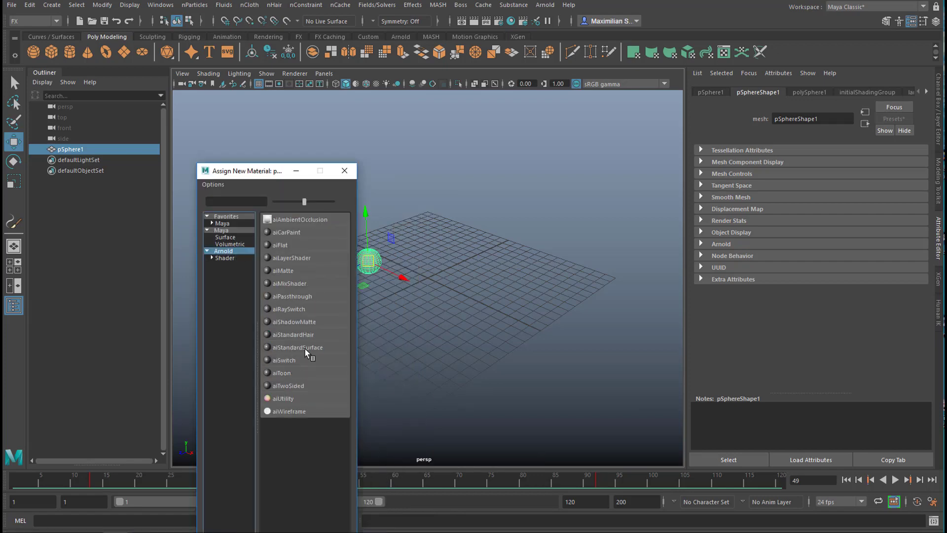
pyautogui.click(298, 348)
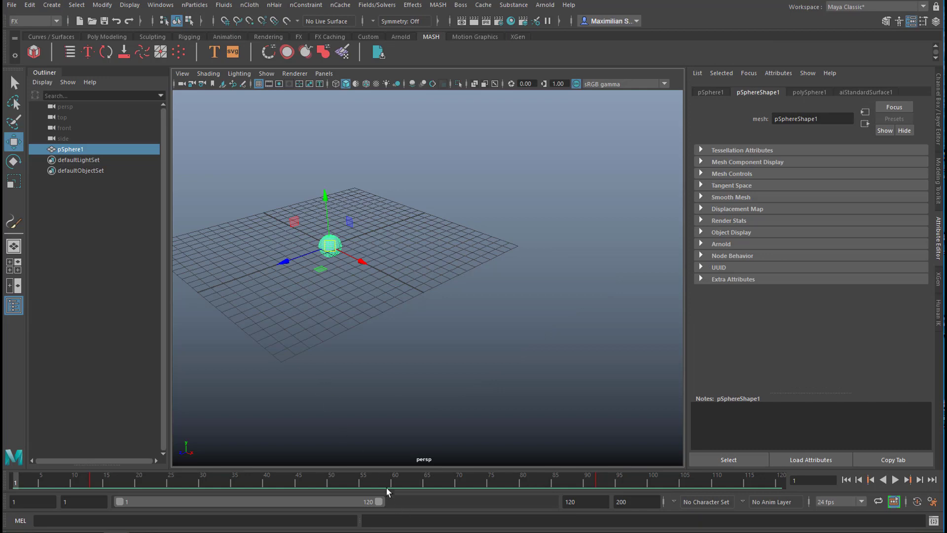
# Delete the sphere's animation keyframes using Delete All by Type.
pyautogui.click(30, 5)
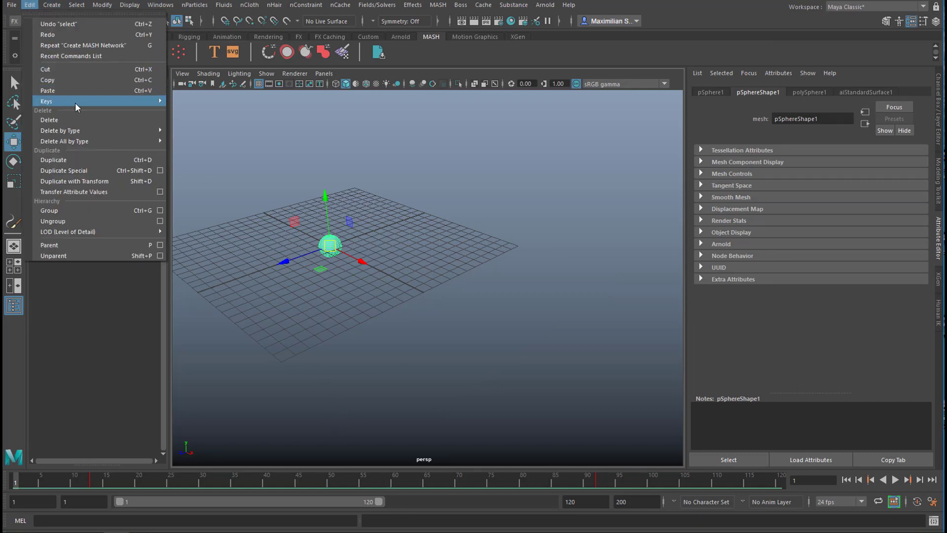
pyautogui.moveTo(84, 141)
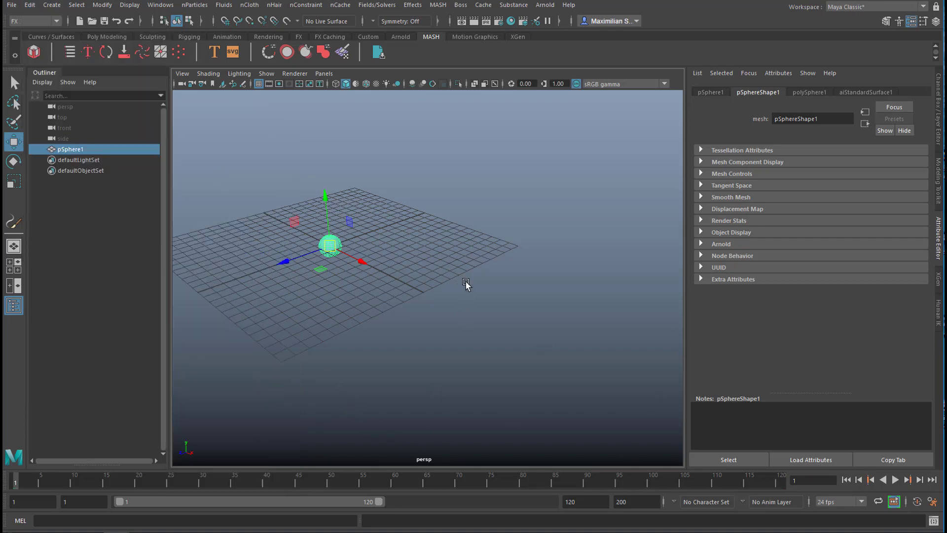
# Set both the axis and height subdivisions of the sphere to 40.
pyautogui.click(813, 93)
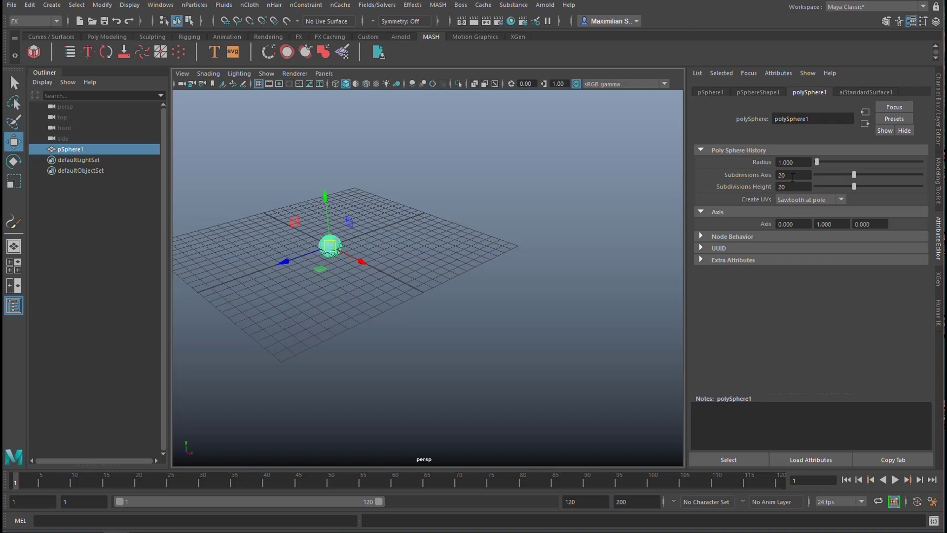
pyautogui.moveTo(793, 177); pyautogui.dragTo(776, 176)
pyautogui.moveTo(791, 188); pyautogui.dragTo(762, 187)
pyautogui.write('40')
pyautogui.press('Return')
# Create a MASH network from the selected sphere.
pyautogui.keyDown('alt'); pyautogui.moveTo(295, 329); pyautogui.dragTo(556, 320, button='right'); pyautogui.keyUp('alt')
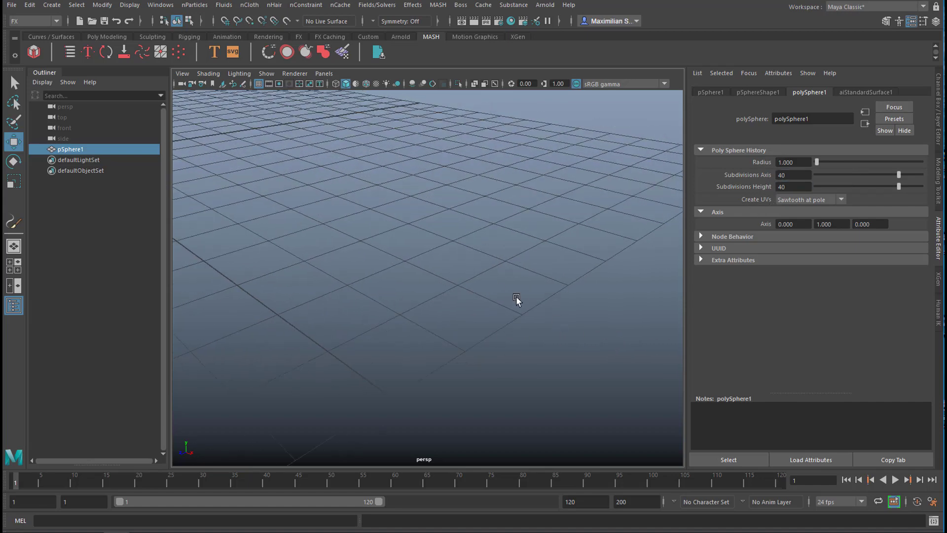
pyautogui.keyDown('alt'); pyautogui.moveTo(516, 296); pyautogui.dragTo(648, 336, button='middle'); pyautogui.keyUp('alt')
pyautogui.keyDown('alt'); pyautogui.moveTo(520, 308); pyautogui.dragTo(484, 271, button='right'); pyautogui.keyUp('alt')
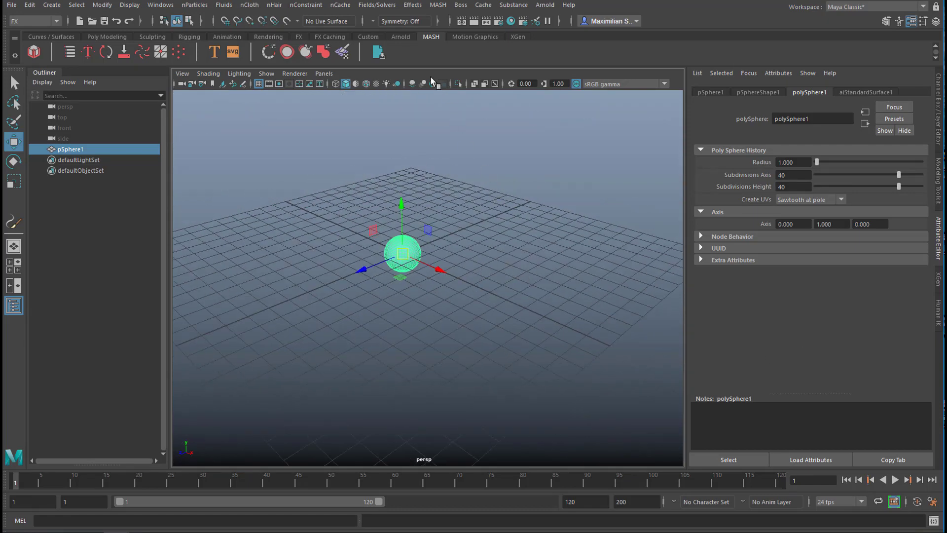
pyautogui.click(34, 52)
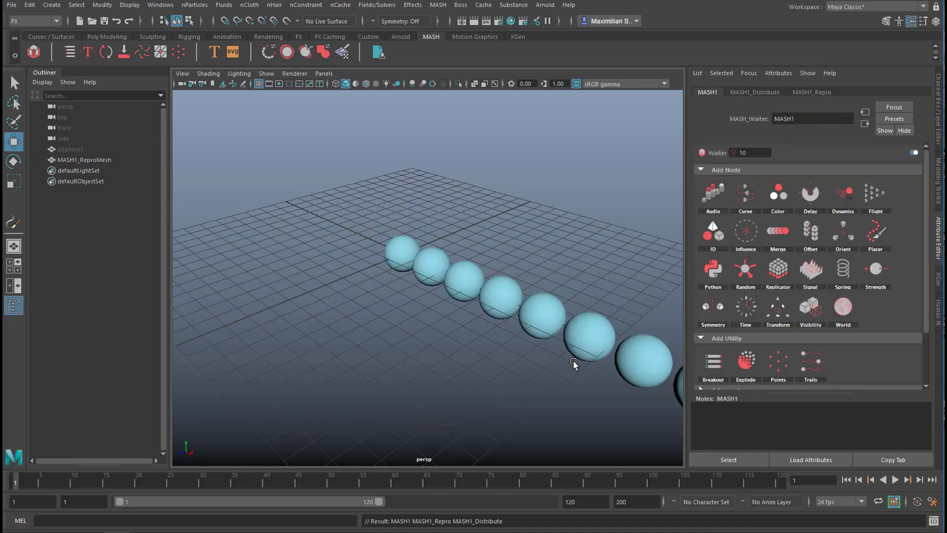
# Play the row of spheres up to frame 63 and add a Signal node to the MASH network.
pyautogui.keyDown('alt'); pyautogui.moveTo(582, 359); pyautogui.dragTo(383, 360, button='right'); pyautogui.keyUp('alt')
pyautogui.keyDown('alt'); pyautogui.moveTo(383, 359); pyautogui.dragTo(461, 362); pyautogui.keyUp('alt')
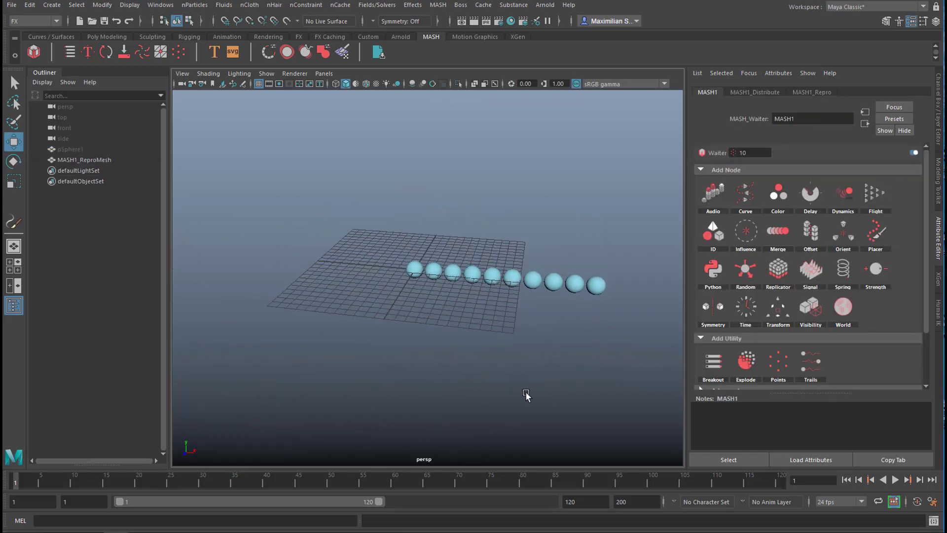
pyautogui.keyDown('alt'); pyautogui.moveTo(401, 363); pyautogui.dragTo(594, 387, button='right'); pyautogui.keyUp('alt')
pyautogui.keyDown('alt'); pyautogui.moveTo(603, 390); pyautogui.dragTo(436, 365, button='middle'); pyautogui.keyUp('alt')
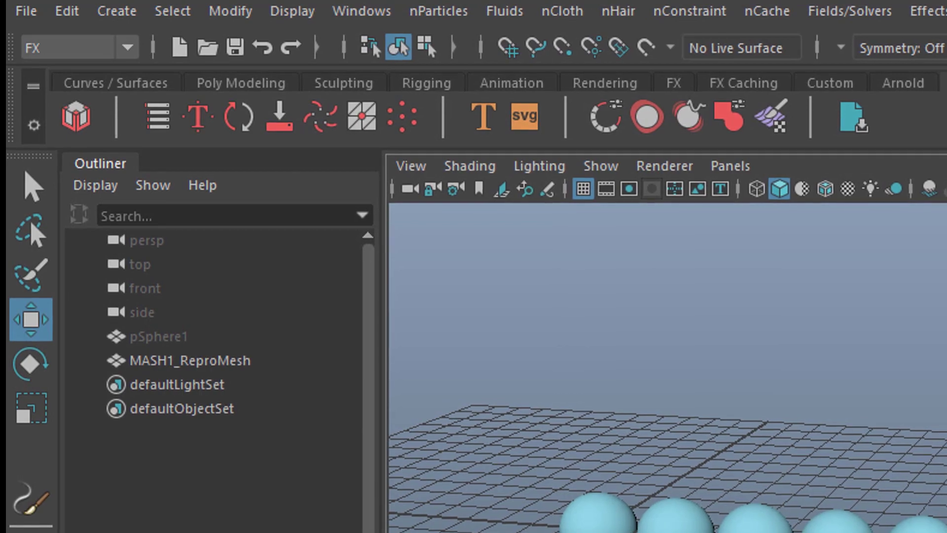
pyautogui.keyDown('alt'); pyautogui.moveTo(740, 395); pyautogui.dragTo(676, 383); pyautogui.keyUp('alt')
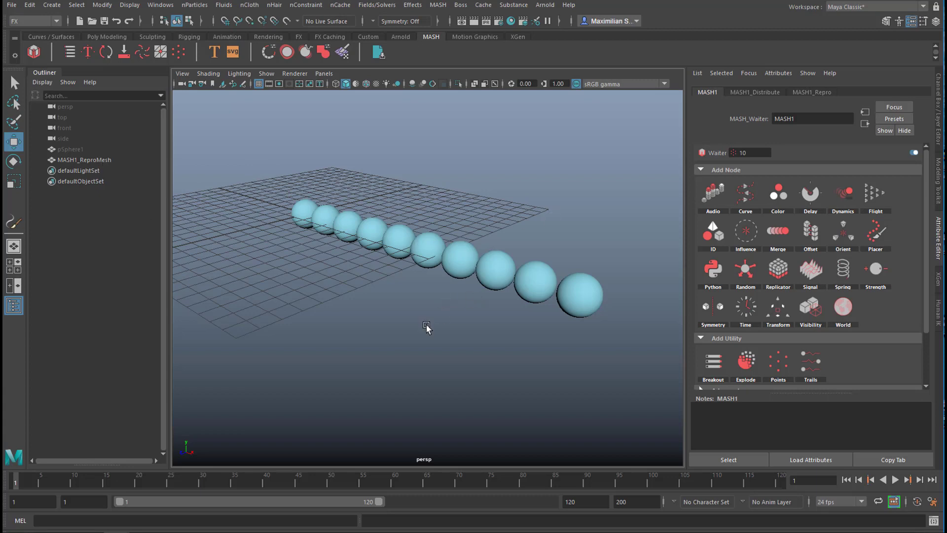
pyautogui.click(895, 480)
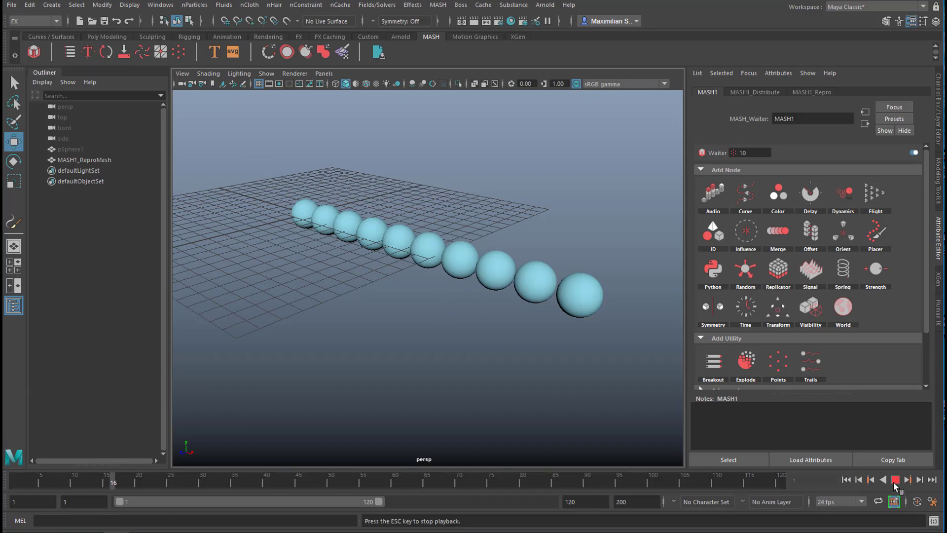
pyautogui.click(895, 483)
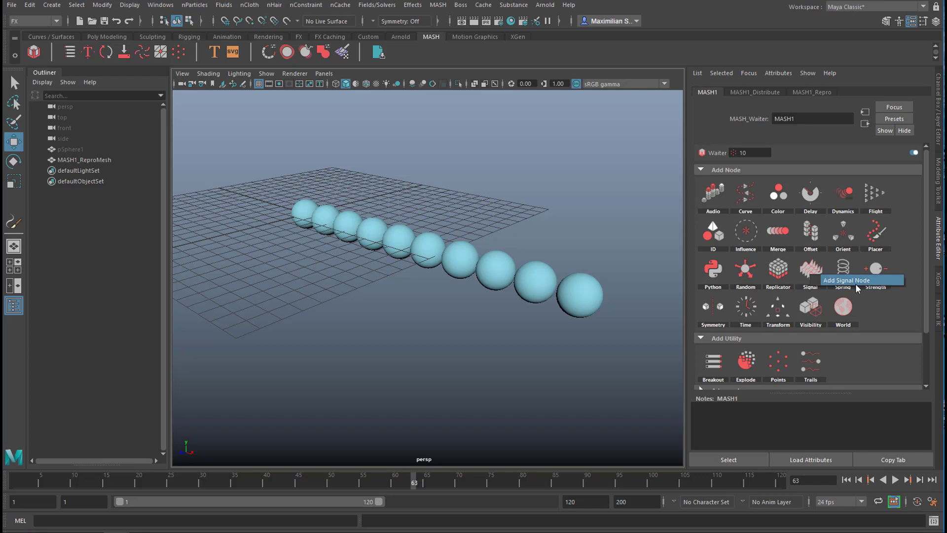
pyautogui.click(811, 273)
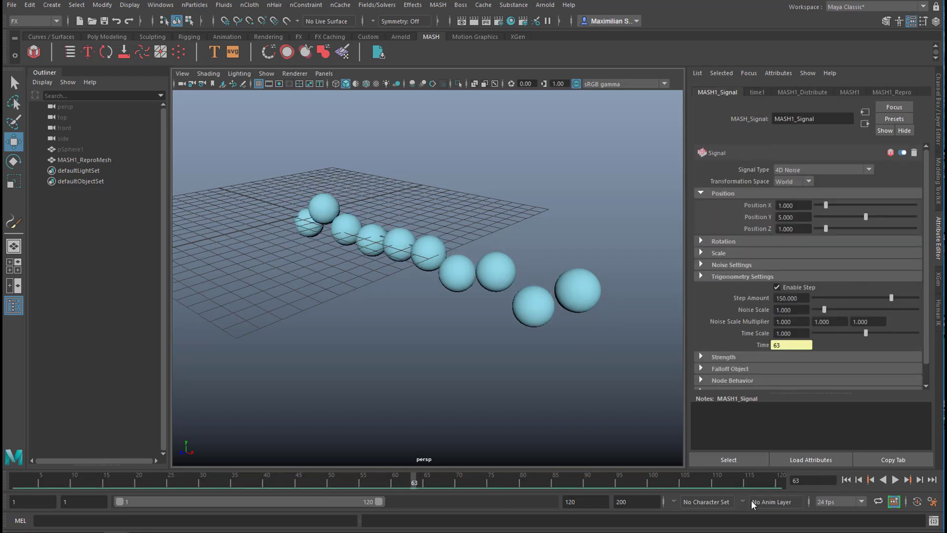
# Rewind to the first frame and play the Signal-driven spheres, stopping at frame 79.
pyautogui.click(847, 480)
pyautogui.click(896, 480)
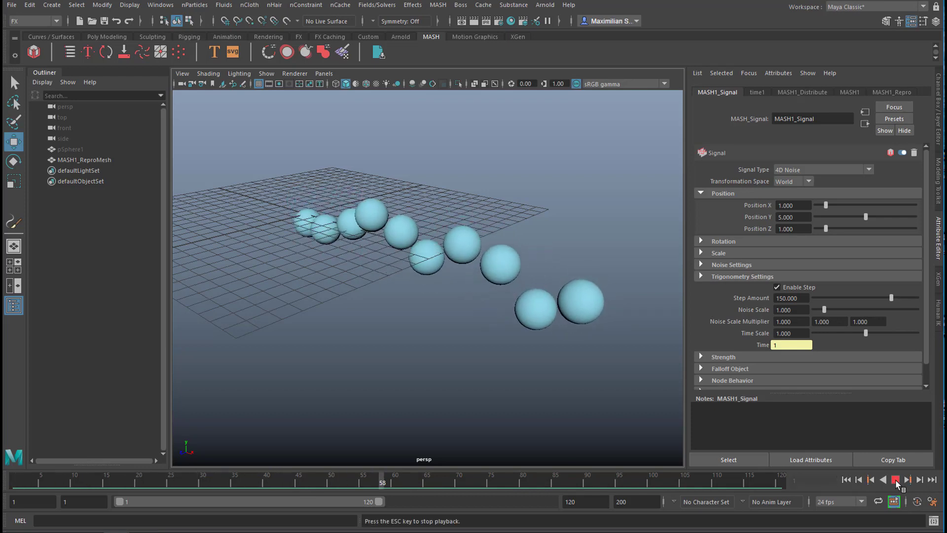
pyautogui.click(895, 480)
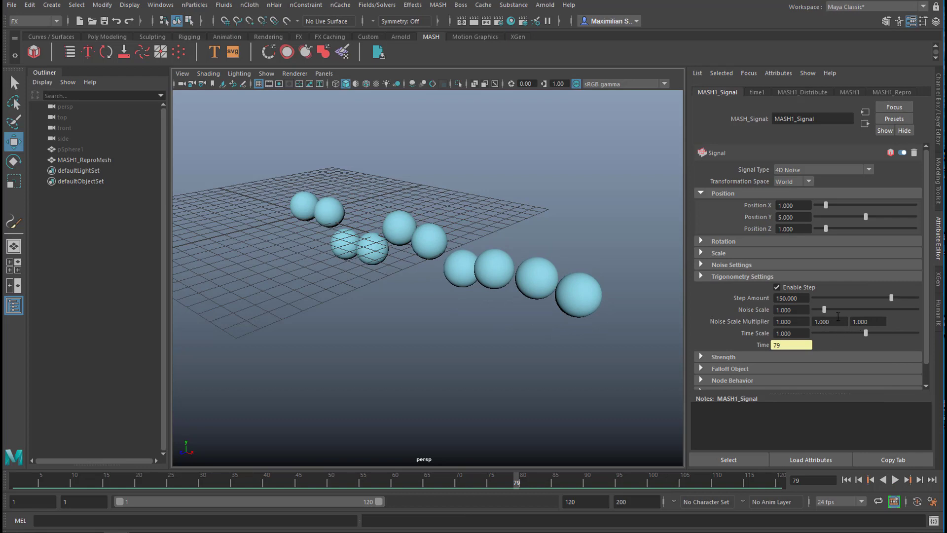
# Set the Signal node's Noise Scale to about 3.542 and play the animation from frame 1 to frame 76.
pyautogui.moveTo(825, 311); pyautogui.dragTo(851, 310)
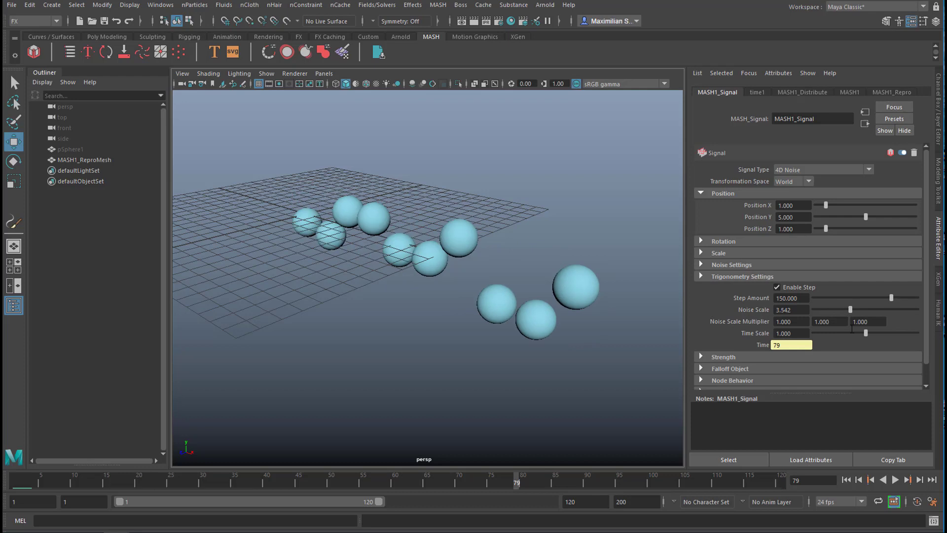
pyautogui.click(895, 480)
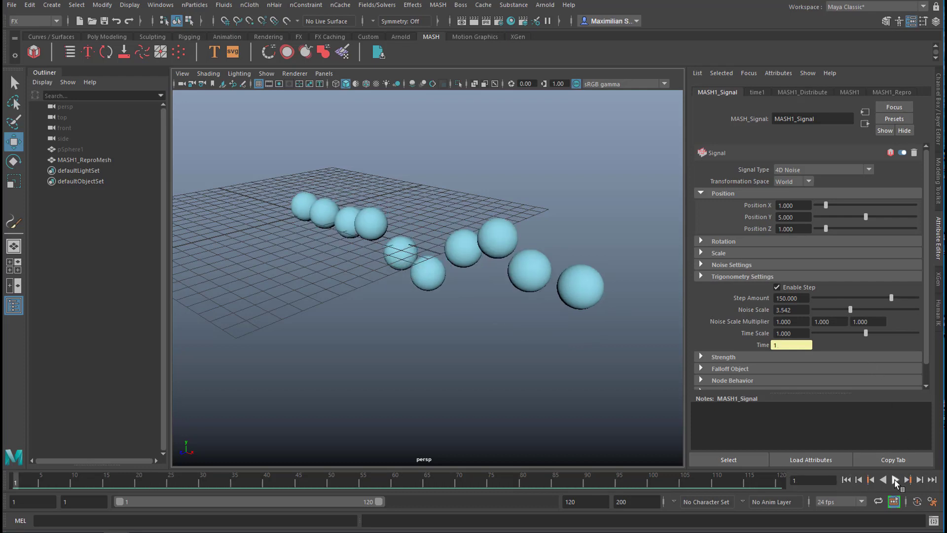
pyautogui.click(895, 480)
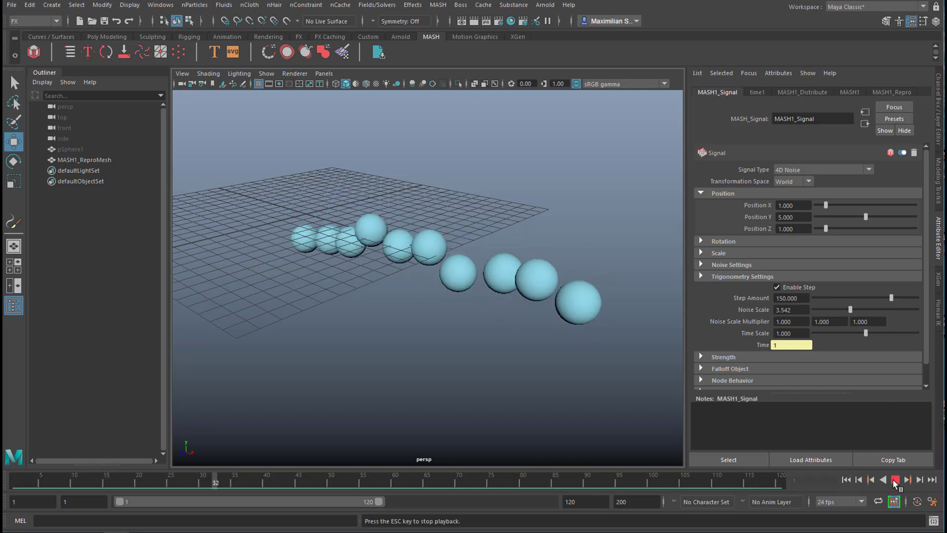
pyautogui.click(894, 480)
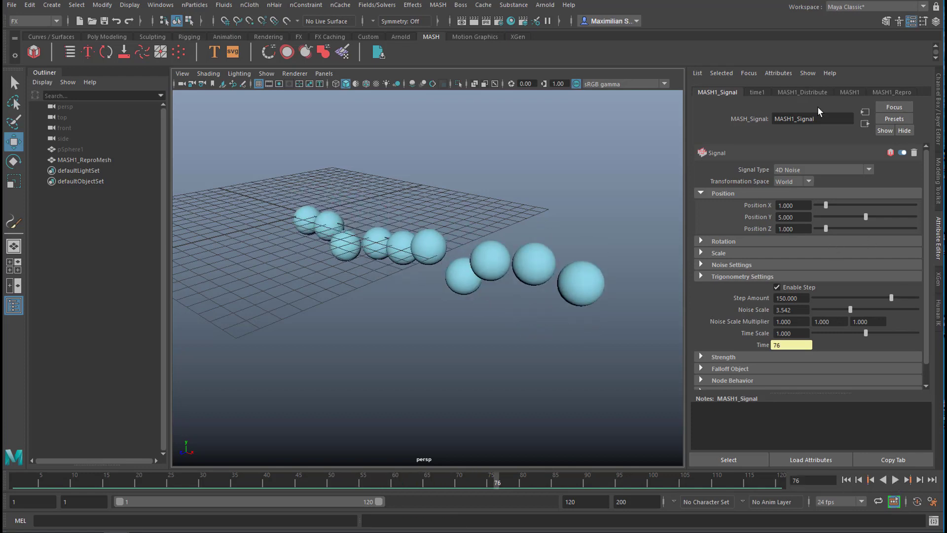
# Set the MASH Distribute node's Number of Points to 200.
pyautogui.click(816, 93)
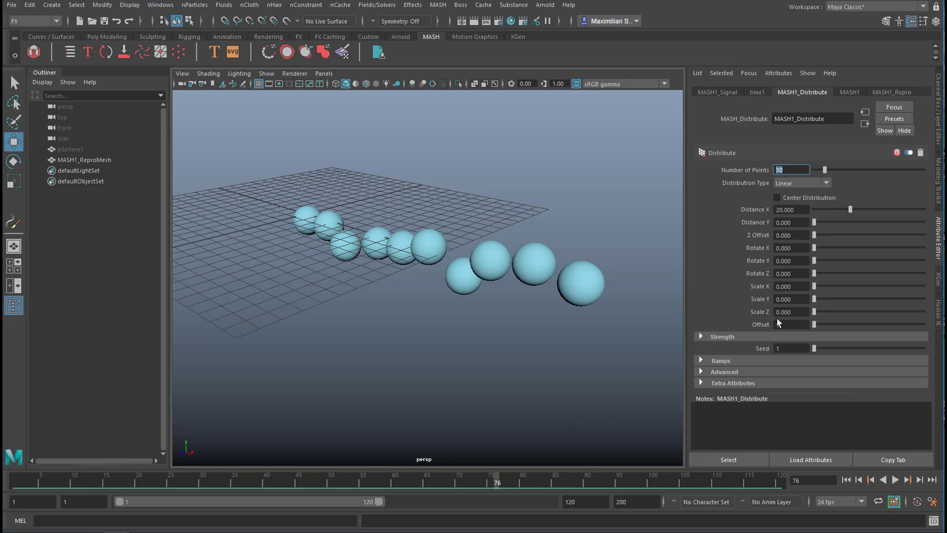
pyautogui.write('200')
pyautogui.press('Return')
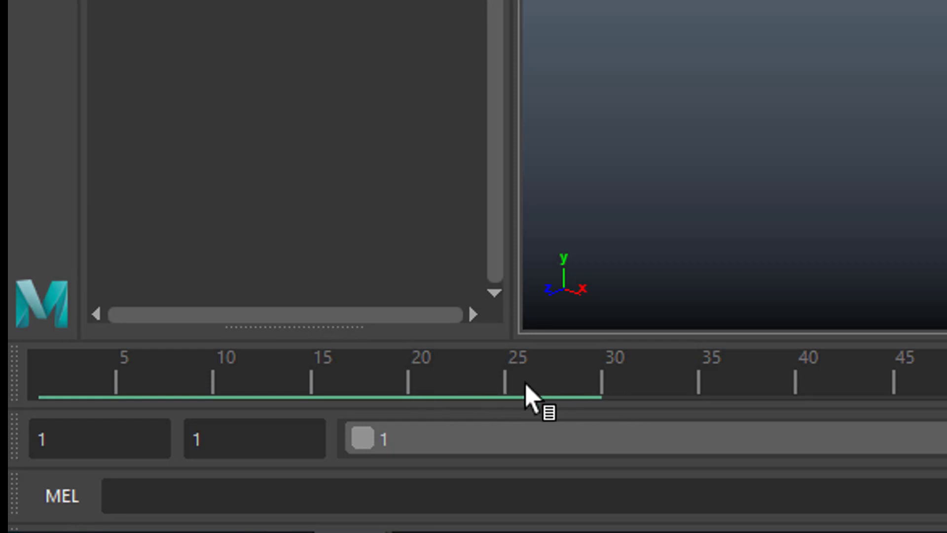
# Scrub through the cached frames around frame 22 and inspect the dense sphere row from several angles.
pyautogui.moveTo(495, 379)
pyautogui.mouseDown()
pyautogui.moveTo(273, 385)
pyautogui.moveTo(255, 375)
pyautogui.moveTo(424, 389)
pyautogui.mouseUp()
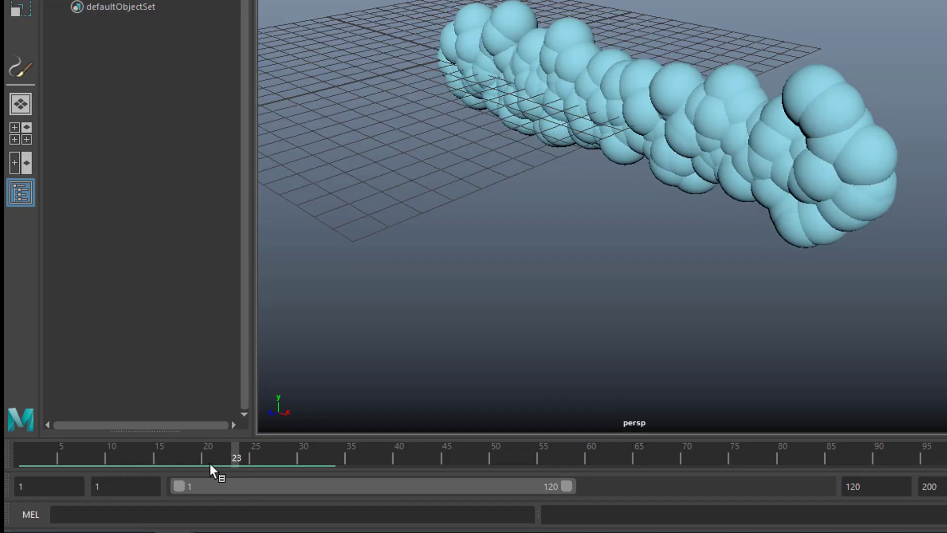
pyautogui.moveTo(210, 463)
pyautogui.mouseDown()
pyautogui.moveTo(233, 460)
pyautogui.moveTo(102, 460)
pyautogui.moveTo(211, 473)
pyautogui.moveTo(131, 472)
pyautogui.moveTo(274, 469)
pyautogui.moveTo(161, 458)
pyautogui.moveTo(276, 460)
pyautogui.moveTo(146, 463)
pyautogui.moveTo(266, 463)
pyautogui.moveTo(251, 457)
pyautogui.mouseUp()
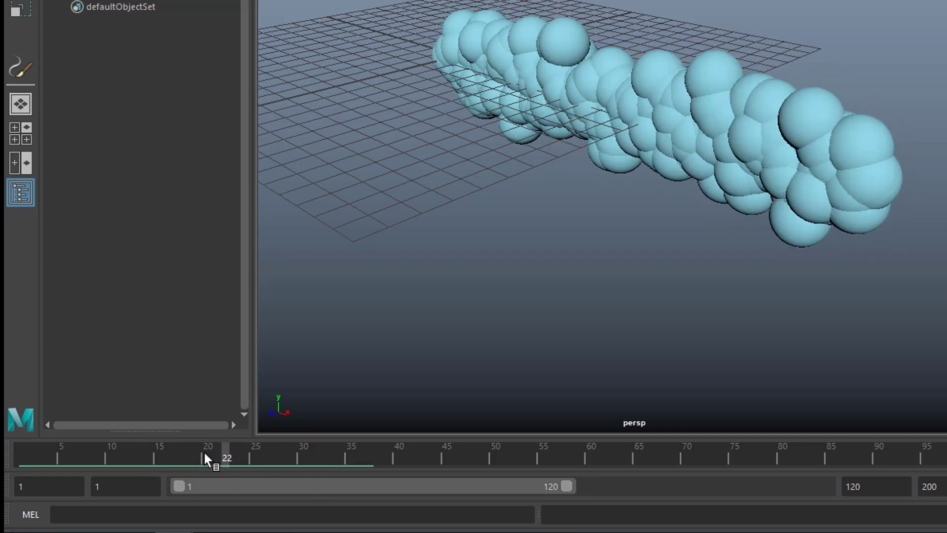
pyautogui.keyDown('alt'); pyautogui.moveTo(646, 353); pyautogui.dragTo(577, 350); pyautogui.keyUp('alt')
pyautogui.keyDown('alt'); pyautogui.moveTo(578, 353); pyautogui.dragTo(727, 332, button='right'); pyautogui.keyUp('alt')
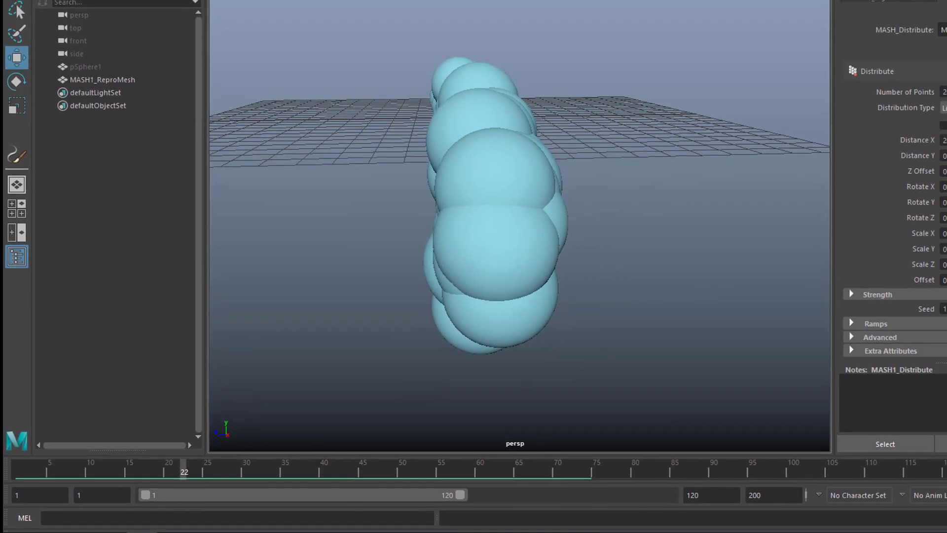
pyautogui.keyDown('alt'); pyautogui.moveTo(671, 375); pyautogui.dragTo(782, 375); pyautogui.keyUp('alt')
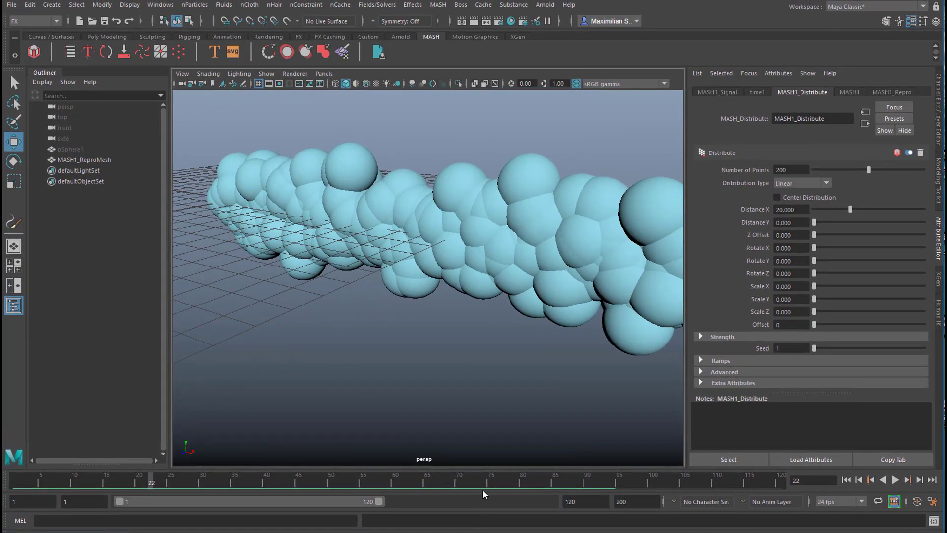
# Play the 200-sphere animation, scrub back to frame 38 and open the Cached Playback options.
pyautogui.hotkey('alt', 'v')
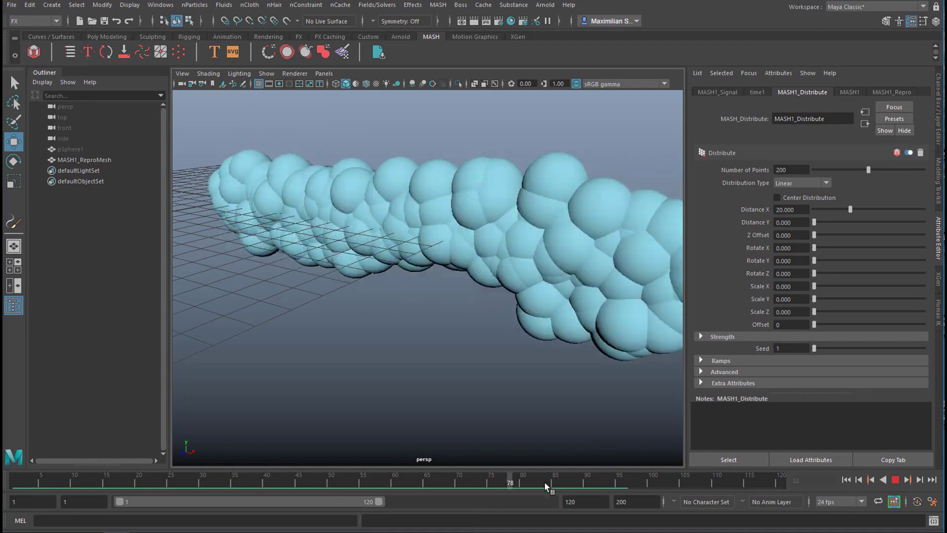
pyautogui.moveTo(497, 484); pyautogui.dragTo(254, 482)
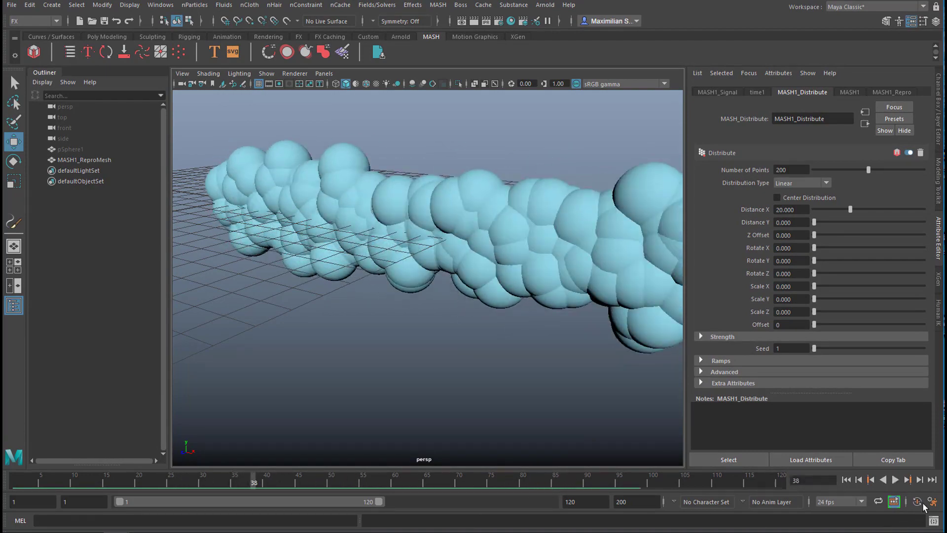
pyautogui.rightClick(894, 503)
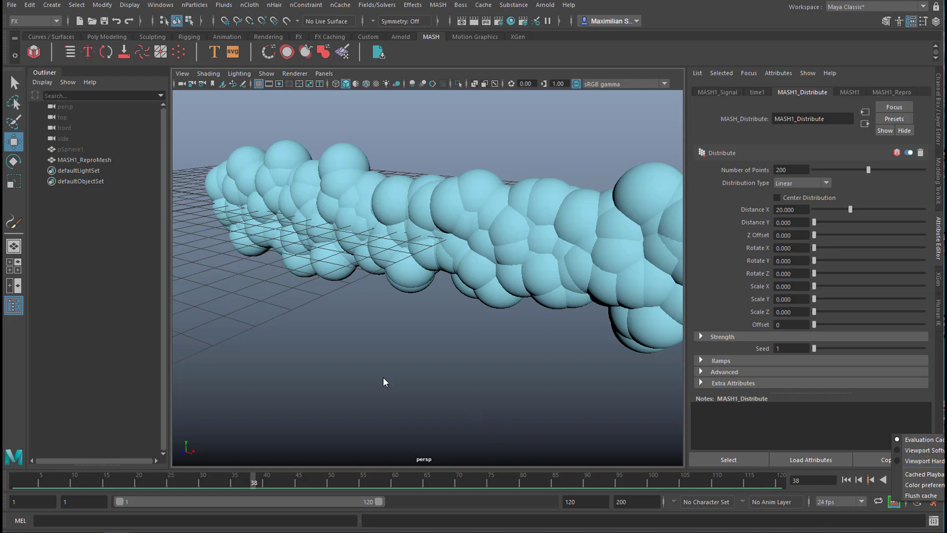
# Start a new scene without saving the MASH scene.
pyautogui.click(10, 7)
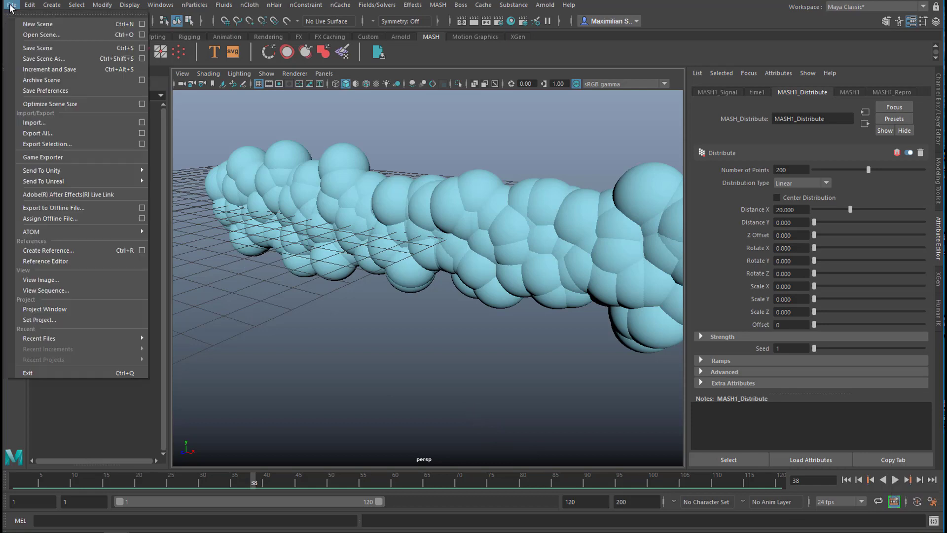
pyautogui.click(30, 23)
pyautogui.click(423, 263)
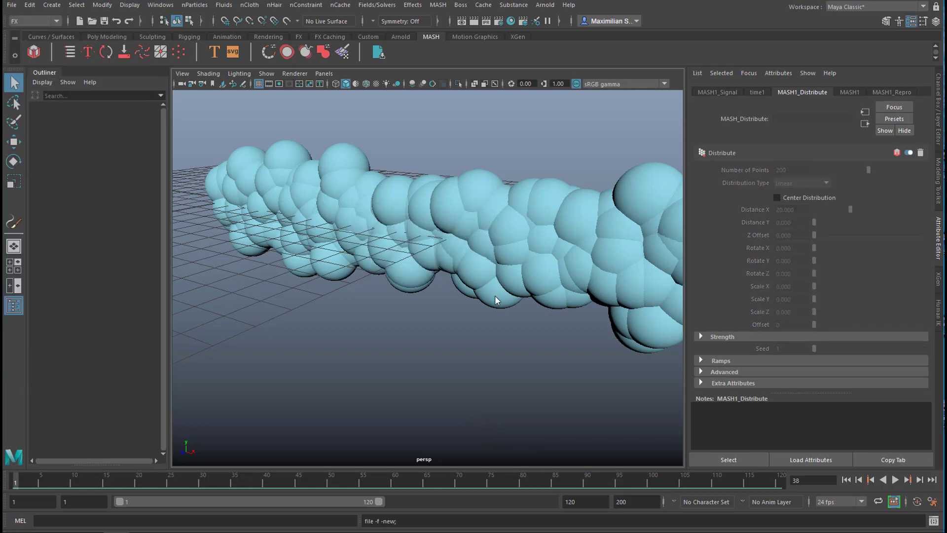
# Create an nParticle emitter and play the particle simulation to frame 33.
pyautogui.click(208, 7)
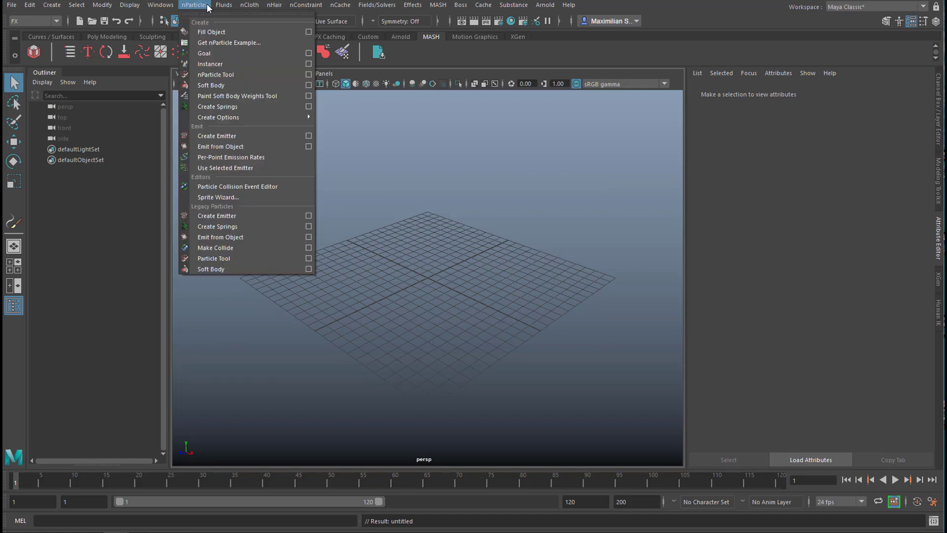
pyautogui.click(241, 136)
pyautogui.keyDown('alt'); pyautogui.moveTo(386, 330); pyautogui.dragTo(425, 320); pyautogui.keyUp('alt')
pyautogui.click(896, 480)
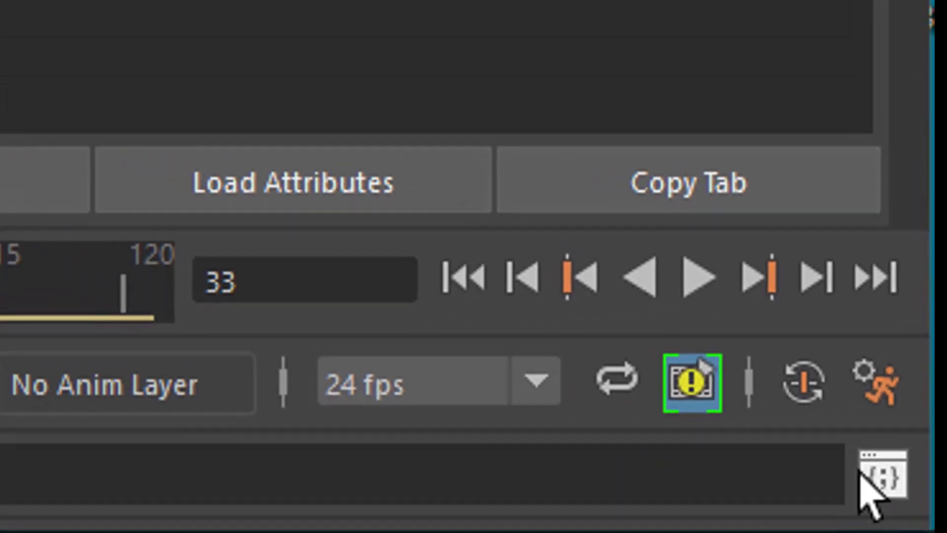
# Read the Cached Playback safe mode warning in the Script Editor with its history area enlarged, and close the editor.
pyautogui.click(862, 473)
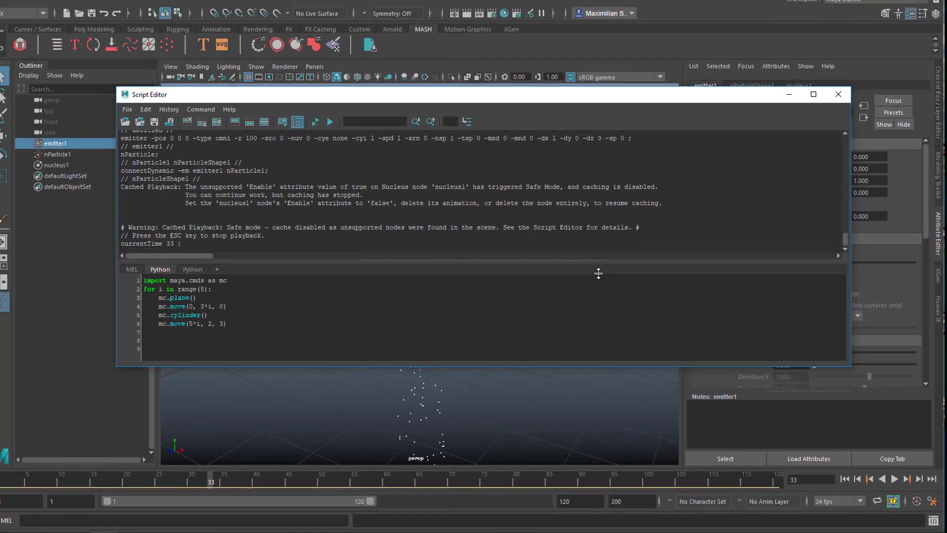
pyautogui.moveTo(598, 273); pyautogui.dragTo(597, 337)
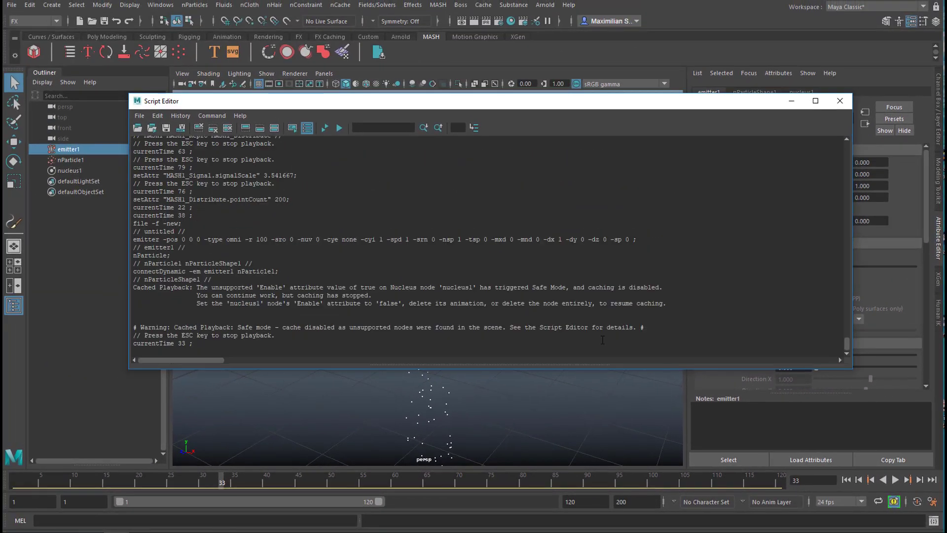
pyautogui.click(840, 102)
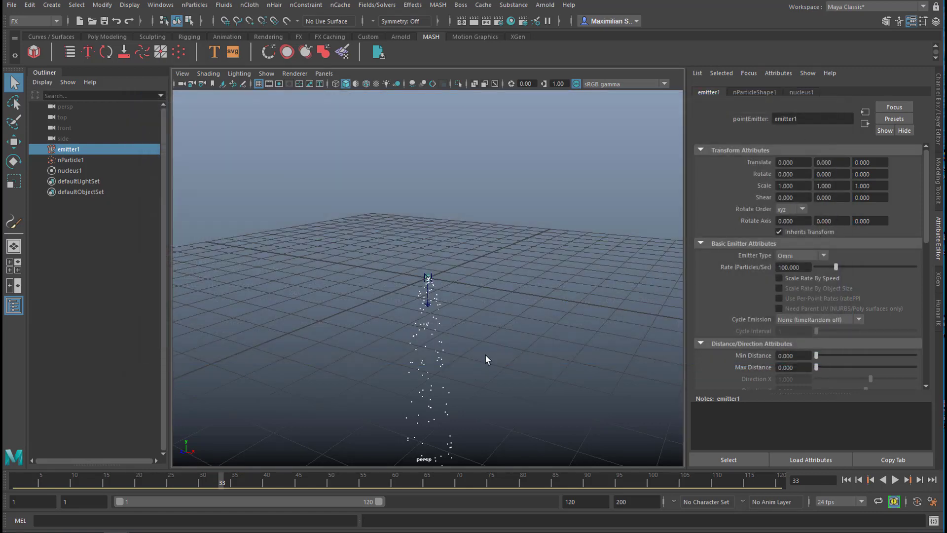
# Replay the falling particles and start a new scene without saving the particle scene.
pyautogui.keyDown('alt'); pyautogui.moveTo(485, 355); pyautogui.dragTo(482, 262, button='middle'); pyautogui.keyUp('alt')
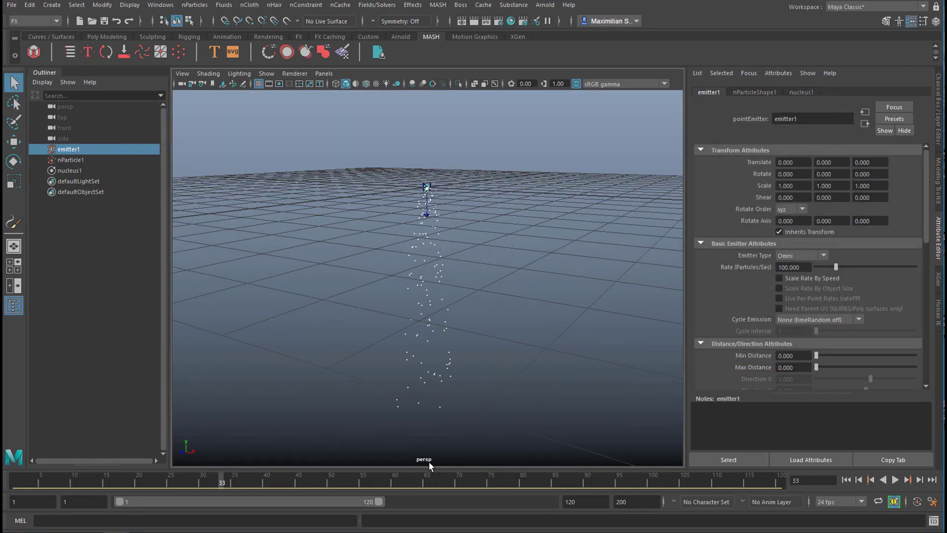
pyautogui.hotkey('alt', 'v')
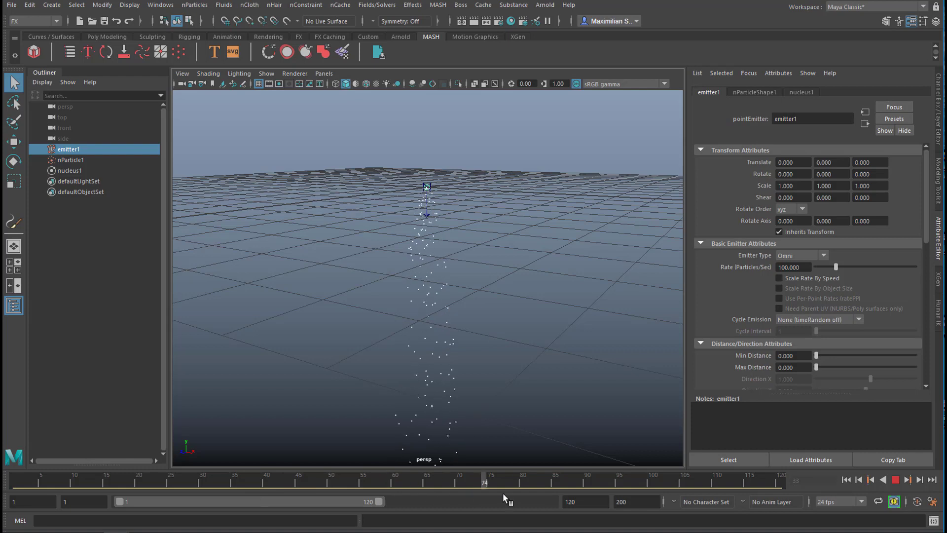
pyautogui.click(12, 5)
pyautogui.click(34, 25)
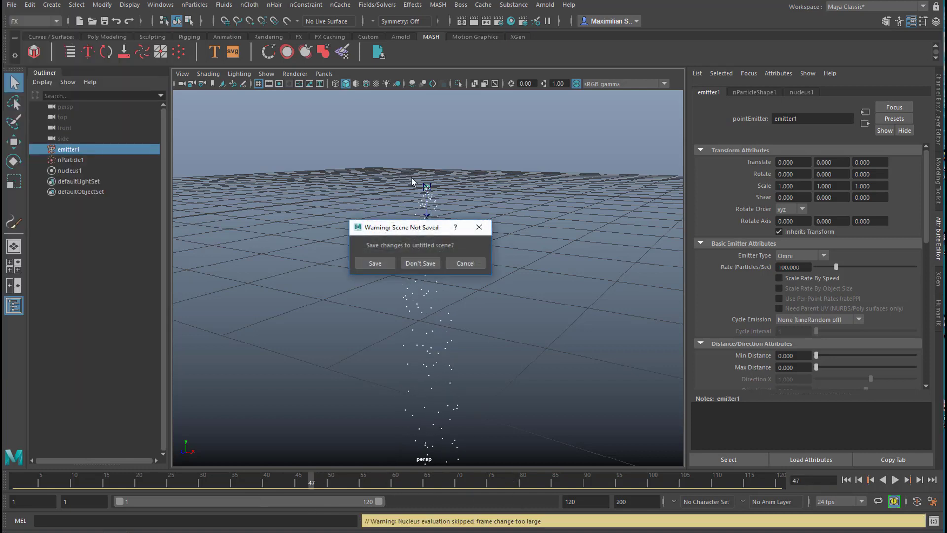
pyautogui.click(422, 264)
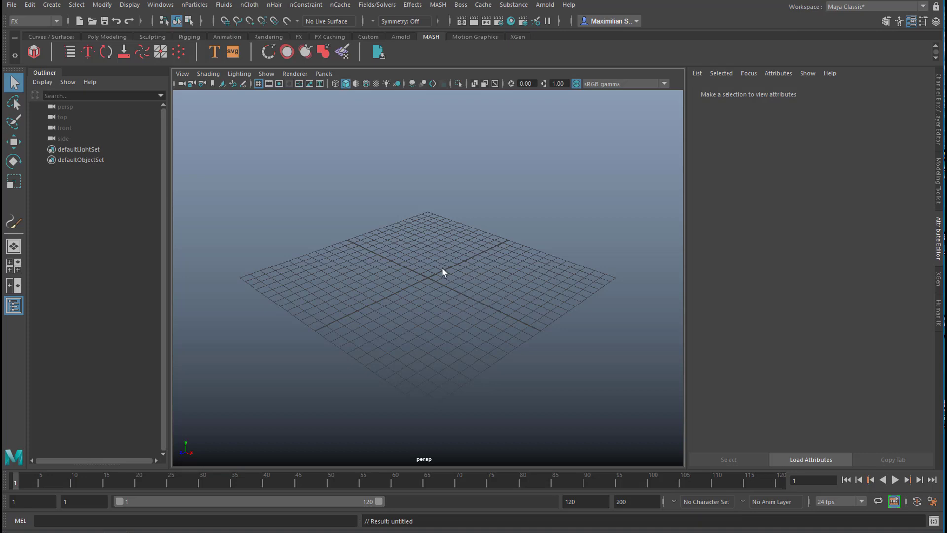
# Switch to the Modeling menu set and open the Paint Effects brush library.
pyautogui.click(55, 20)
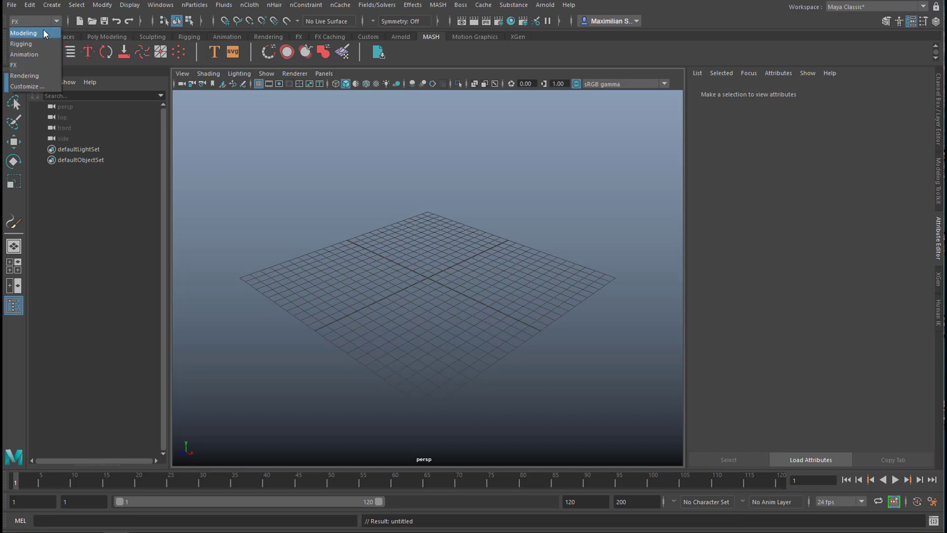
pyautogui.click(43, 33)
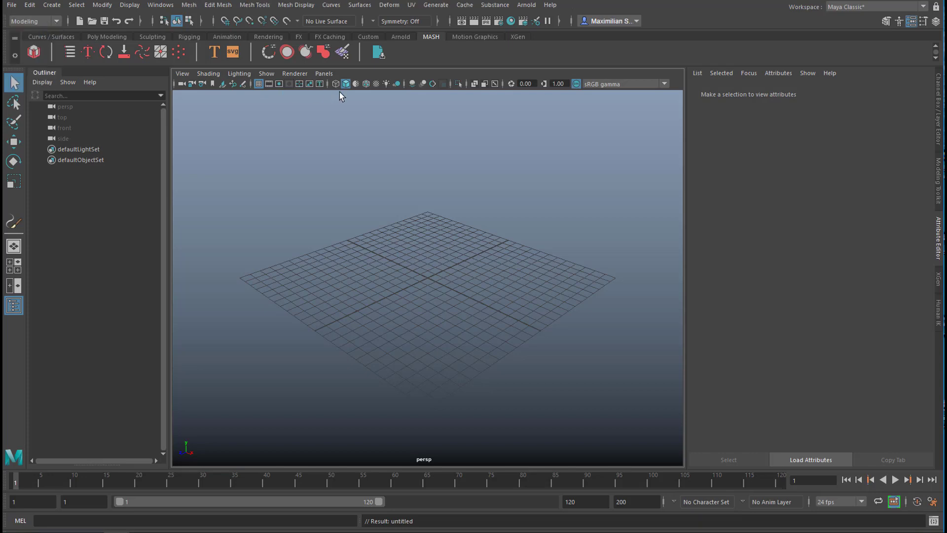
pyautogui.click(436, 5)
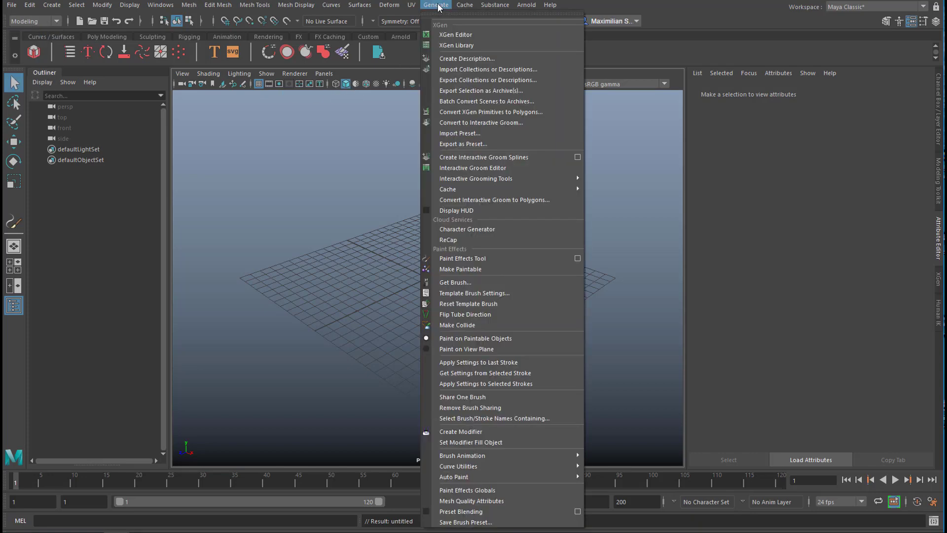
pyautogui.click(486, 281)
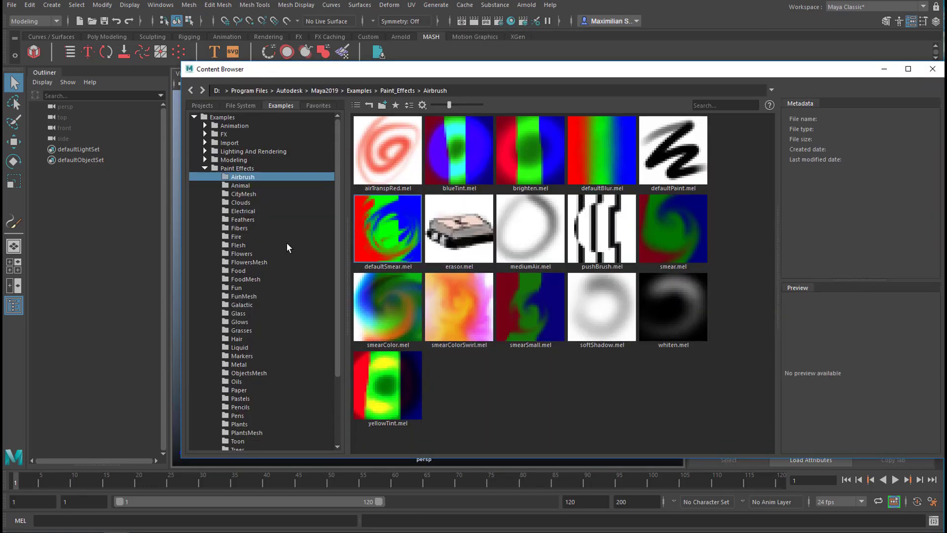
# Choose the birchBlowing.mel brush from the Trees examples and close the Content Browser.
pyautogui.scroll(-3, 284, 249)
pyautogui.click(237, 366)
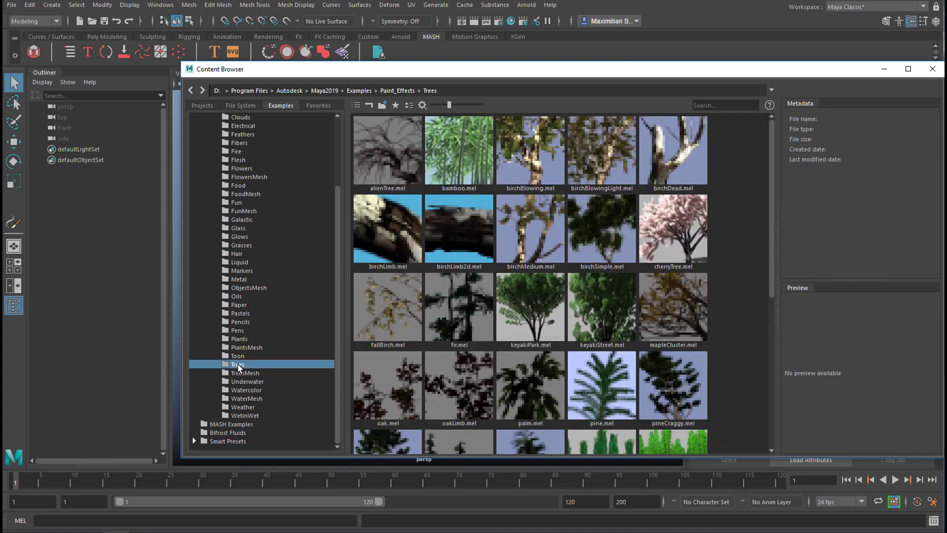
pyautogui.click(540, 160)
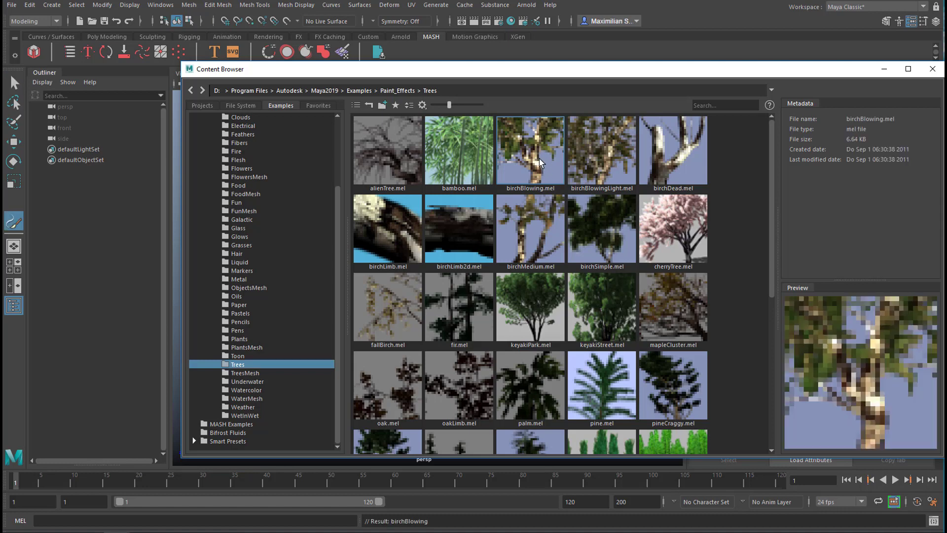
pyautogui.click(932, 68)
# Paint a short birch tree stroke near the center of the grid and switch back to the Select tool.
pyautogui.keyDown('alt'); pyautogui.moveTo(386, 319); pyautogui.dragTo(642, 310, button='right'); pyautogui.keyUp('alt')
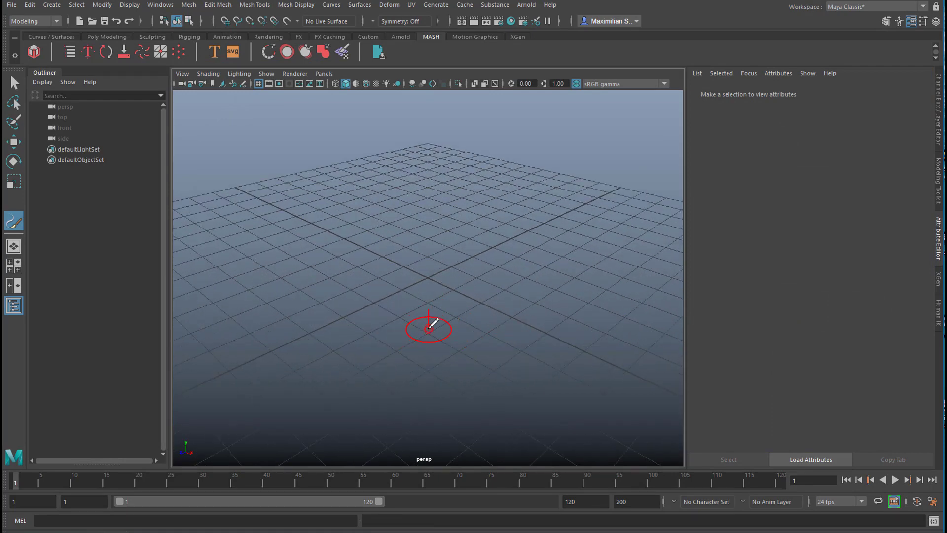
pyautogui.moveTo(423, 312); pyautogui.dragTo(464, 272)
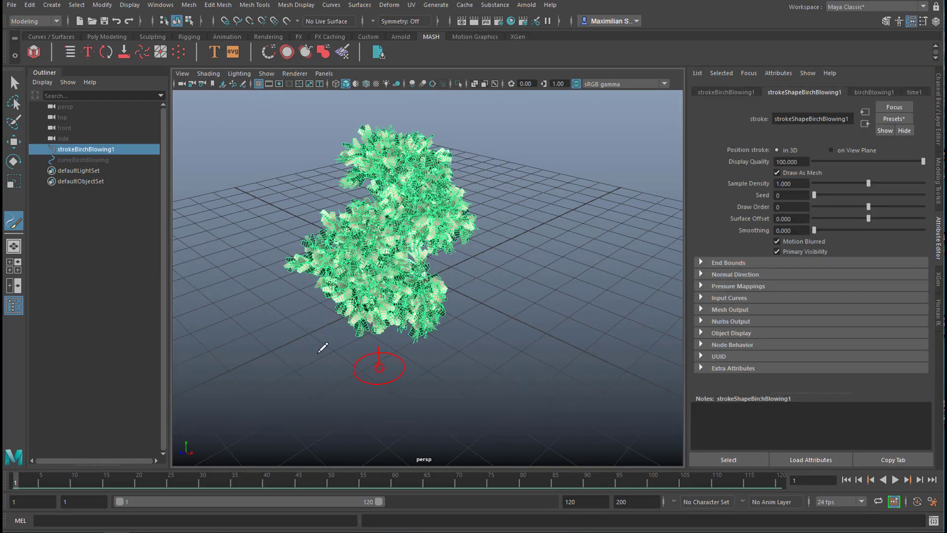
pyautogui.click(15, 84)
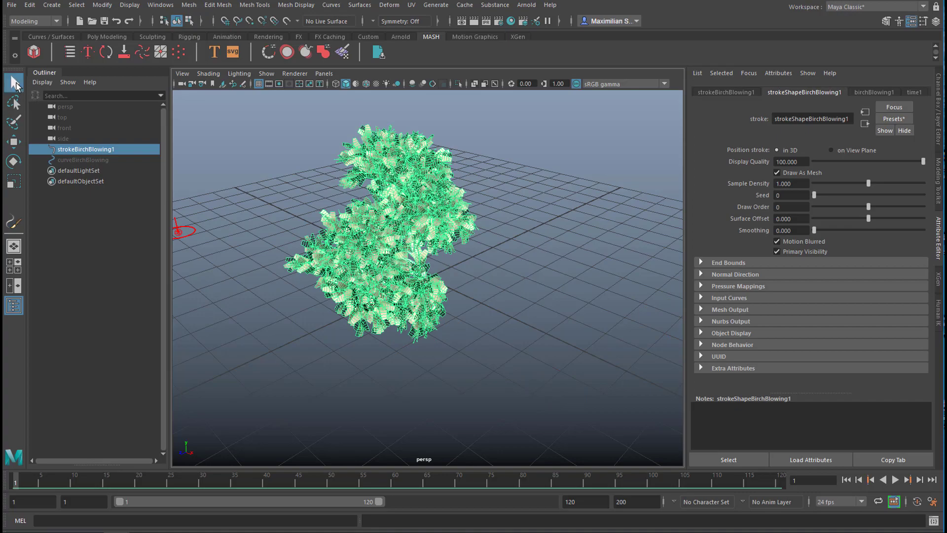
# Play the blowing birch animation to check its motion, and set the Paint Effects stroke's Seed to 49.
pyautogui.keyDown('alt'); pyautogui.moveTo(454, 344); pyautogui.dragTo(455, 381); pyautogui.keyUp('alt')
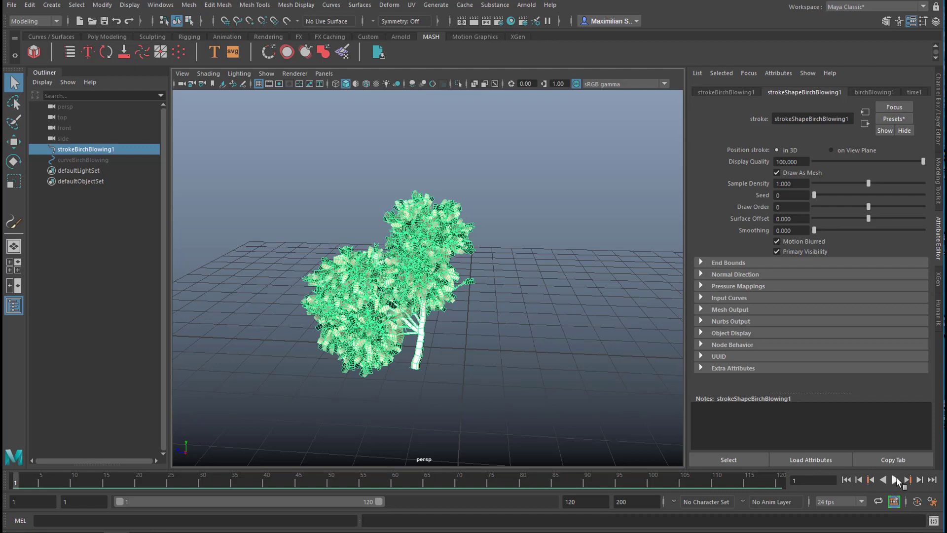
pyautogui.click(896, 480)
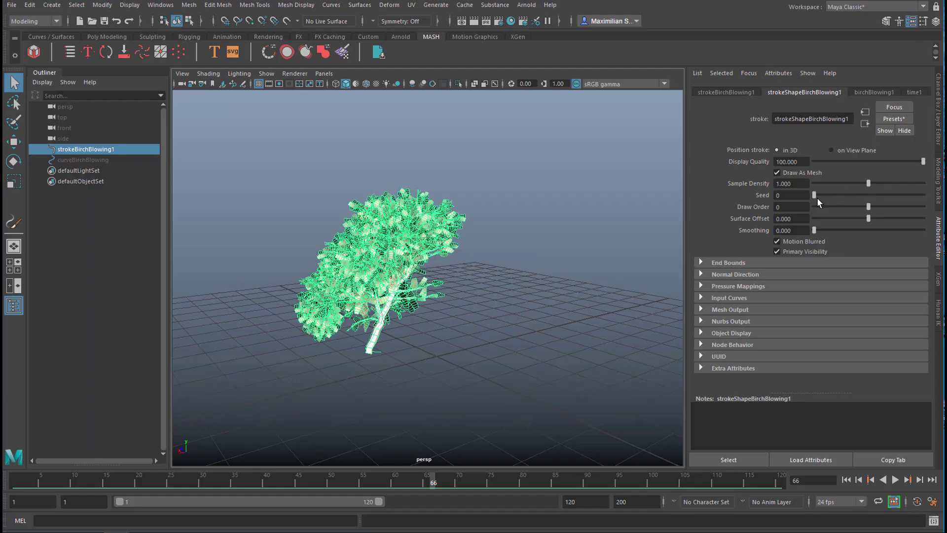
pyautogui.moveTo(817, 196); pyautogui.dragTo(820, 195)
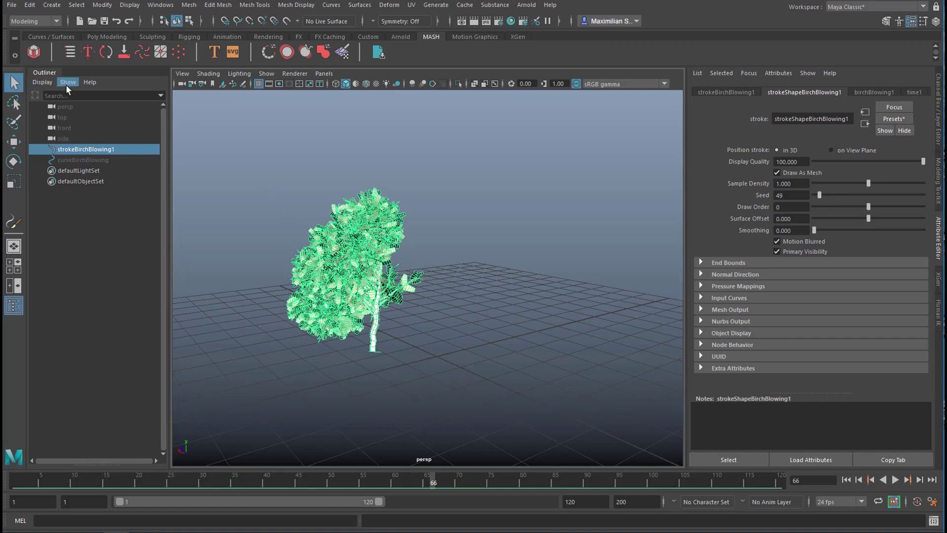
# Convert the selected birch Paint Effects stroke to polygons.
pyautogui.click(102, 5)
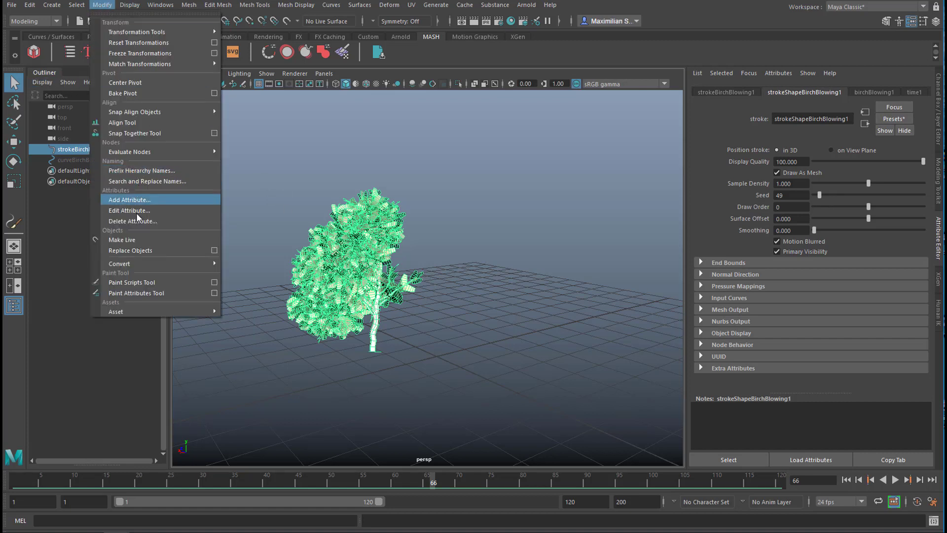
pyautogui.moveTo(143, 265)
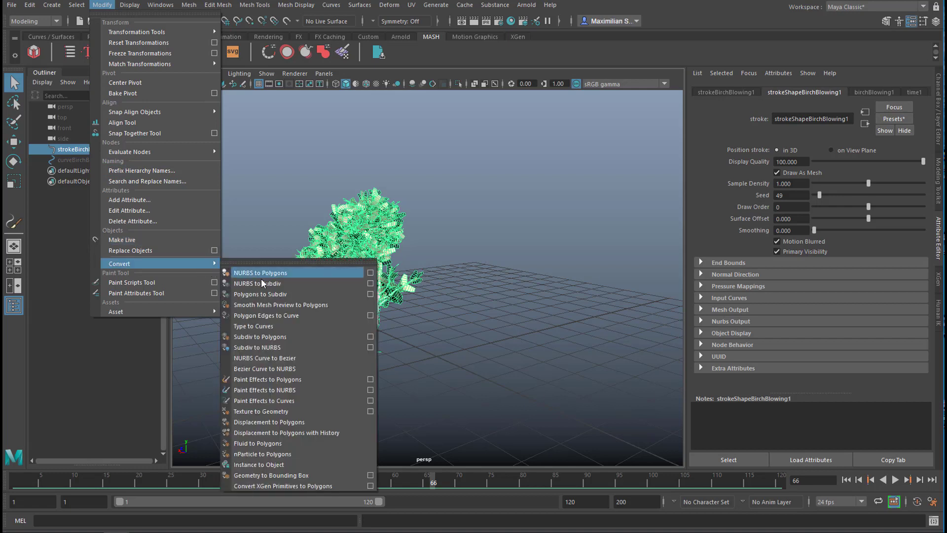
pyautogui.click(323, 380)
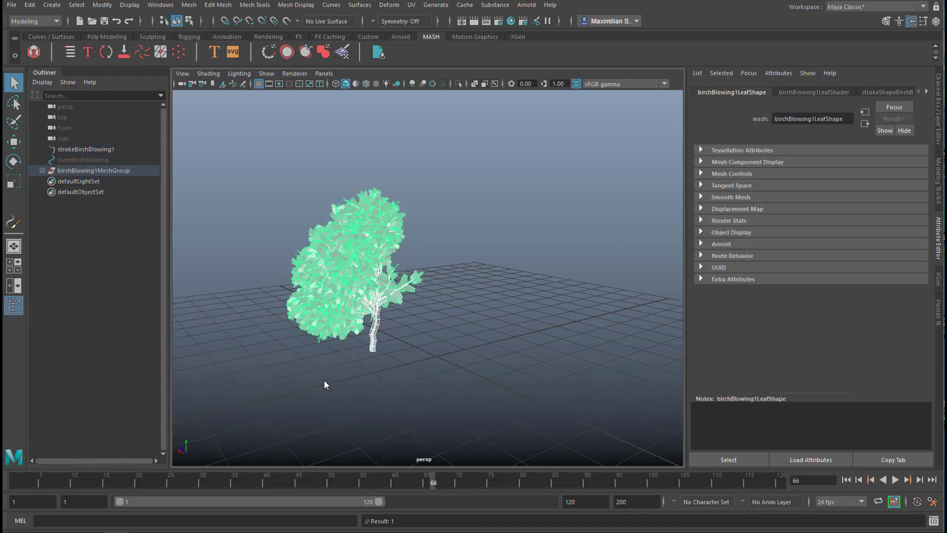
# Play the converted birch mesh from the first frame, stop, and scrub the cached frames to frame 32.
pyautogui.click(846, 479)
pyautogui.click(895, 479)
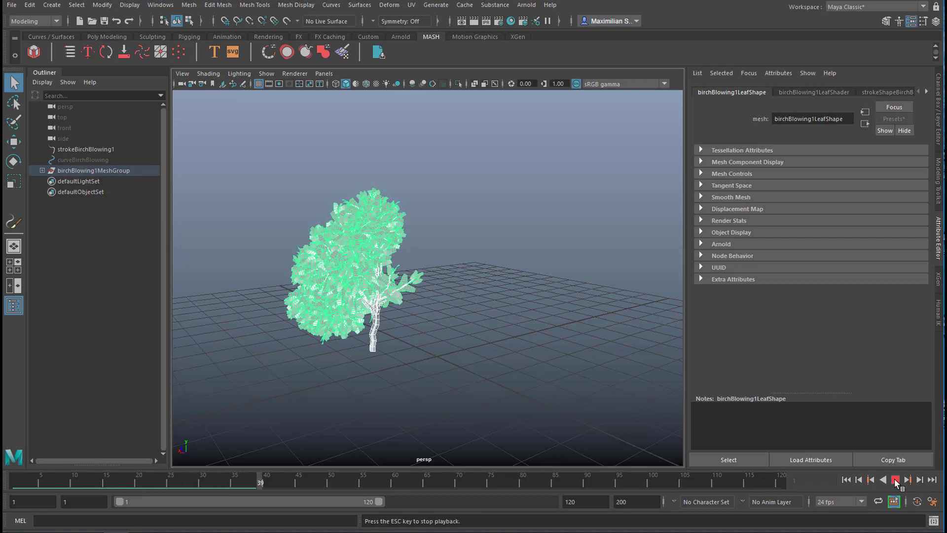
pyautogui.click(895, 480)
pyautogui.moveTo(240, 485); pyautogui.dragTo(197, 485)
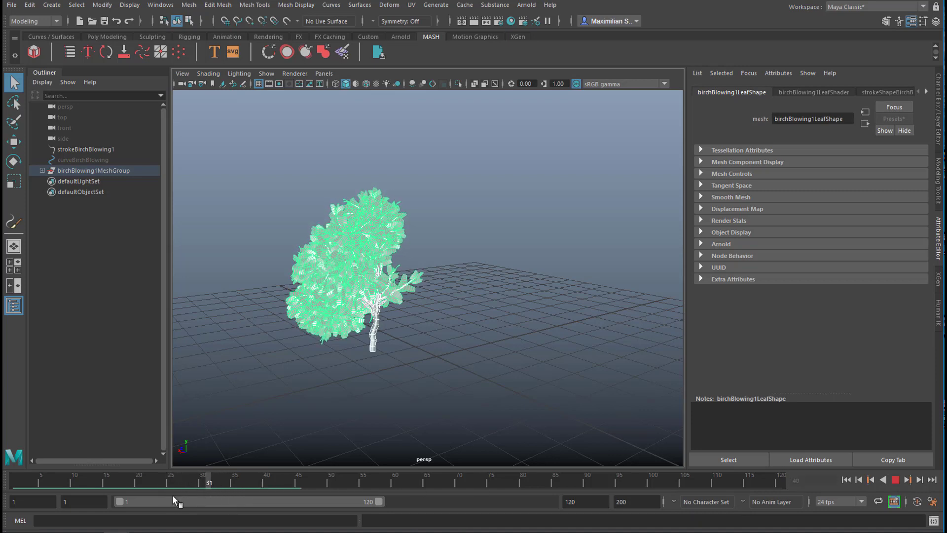
pyautogui.click(217, 490)
# Deselect the birch meshes and turn on textured display in the perspective viewport.
pyautogui.click(94, 306)
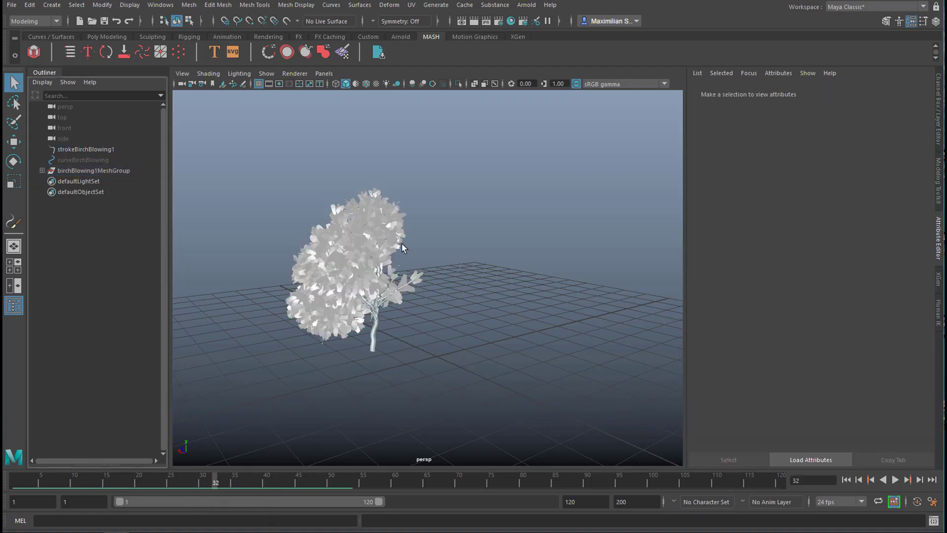
pyautogui.click(376, 84)
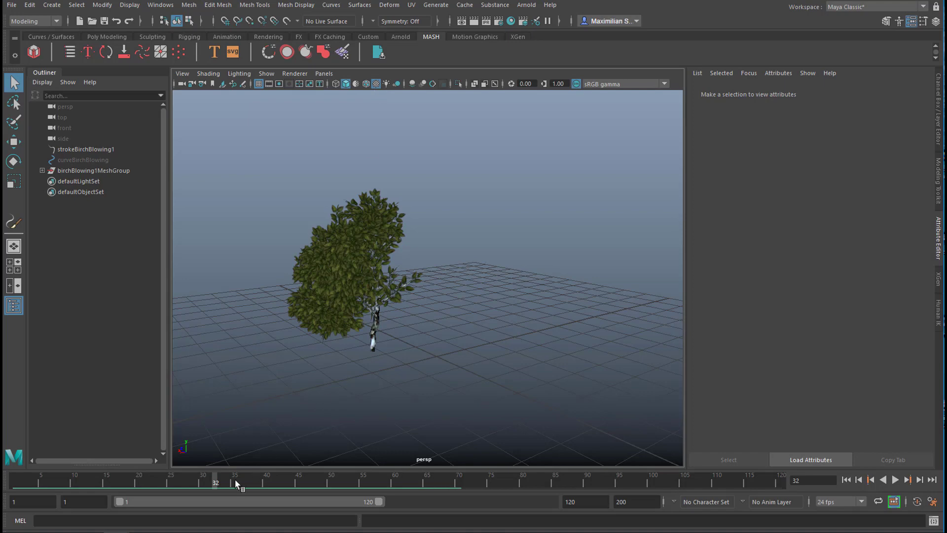
# Examine the textured birch leaves and trunk up close while scrubbing the cached animation through frame 46 and beyond.
pyautogui.keyDown('alt'); pyautogui.moveTo(467, 400); pyautogui.dragTo(579, 398, button='right'); pyautogui.keyUp('alt')
pyautogui.keyDown('alt'); pyautogui.moveTo(498, 371); pyautogui.dragTo(639, 367, button='middle'); pyautogui.keyUp('alt')
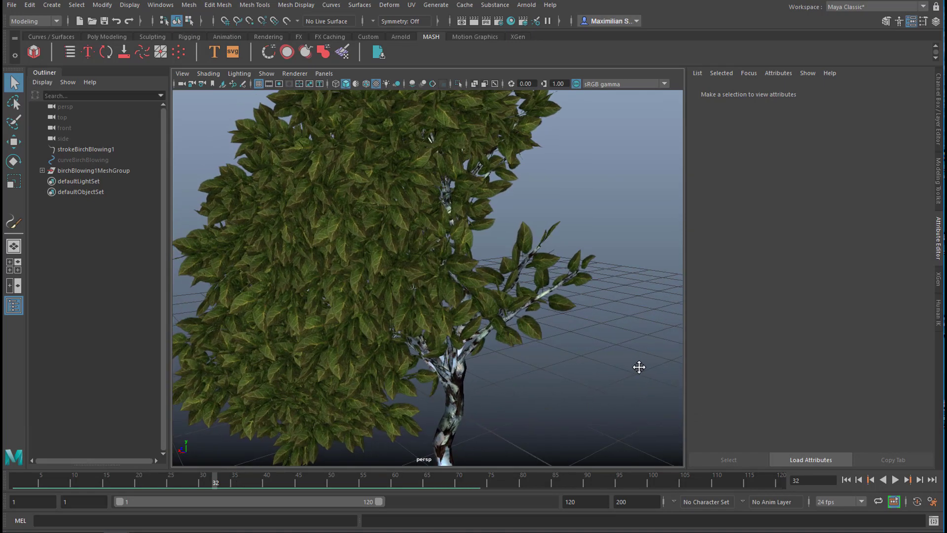
pyautogui.moveTo(211, 478)
pyautogui.mouseDown()
pyautogui.moveTo(46, 502)
pyautogui.moveTo(247, 484)
pyautogui.moveTo(712, 483)
pyautogui.moveTo(683, 487)
pyautogui.moveTo(715, 491)
pyautogui.moveTo(183, 484)
pyautogui.moveTo(393, 489)
pyautogui.moveTo(302, 505)
pyautogui.mouseUp()
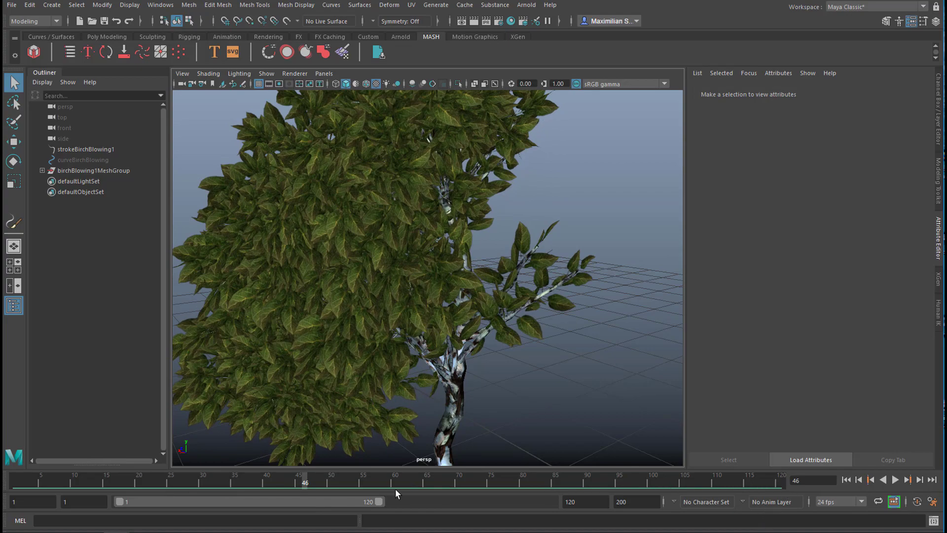
pyautogui.moveTo(318, 481); pyautogui.dragTo(600, 489)
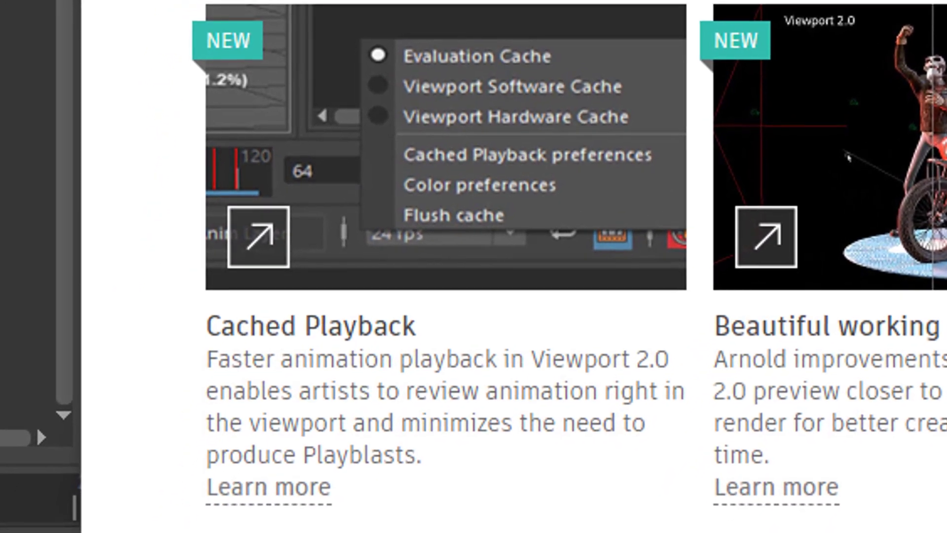
pyautogui.scroll(-5, 779, 261)
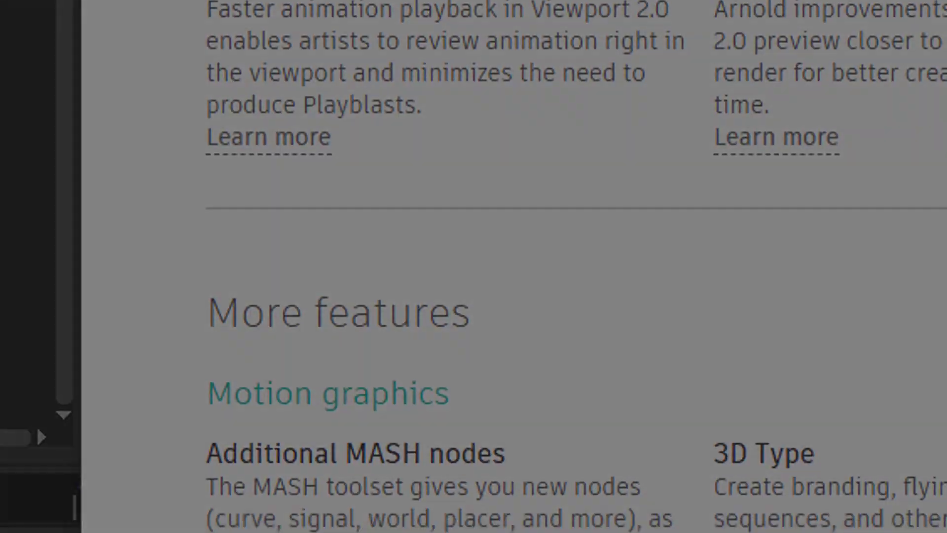